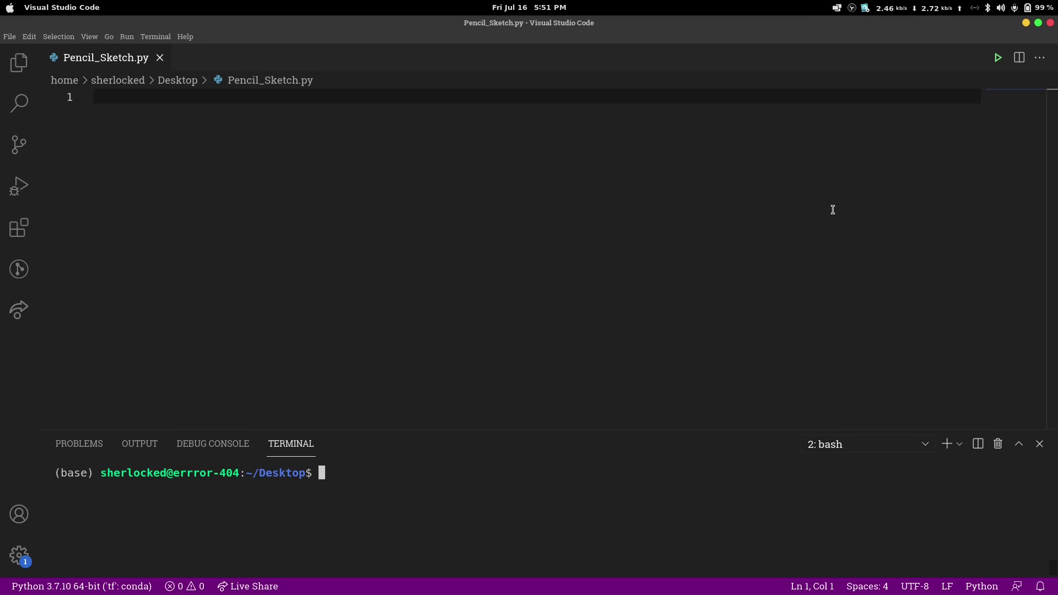
text(#p)
Clear the terminal prompt and delete the pip install comment from line 1
key(BackSpace)
key(BackSpace)
click(590, 96)
text(#pip install opencv-python)
key(ctrl+a)
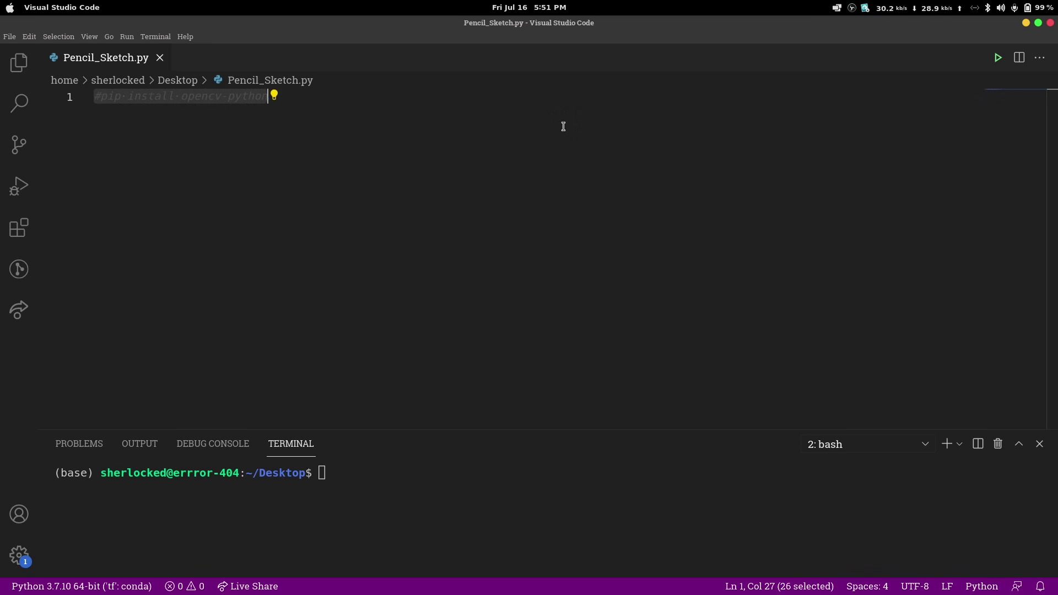
key(ctrl+x)
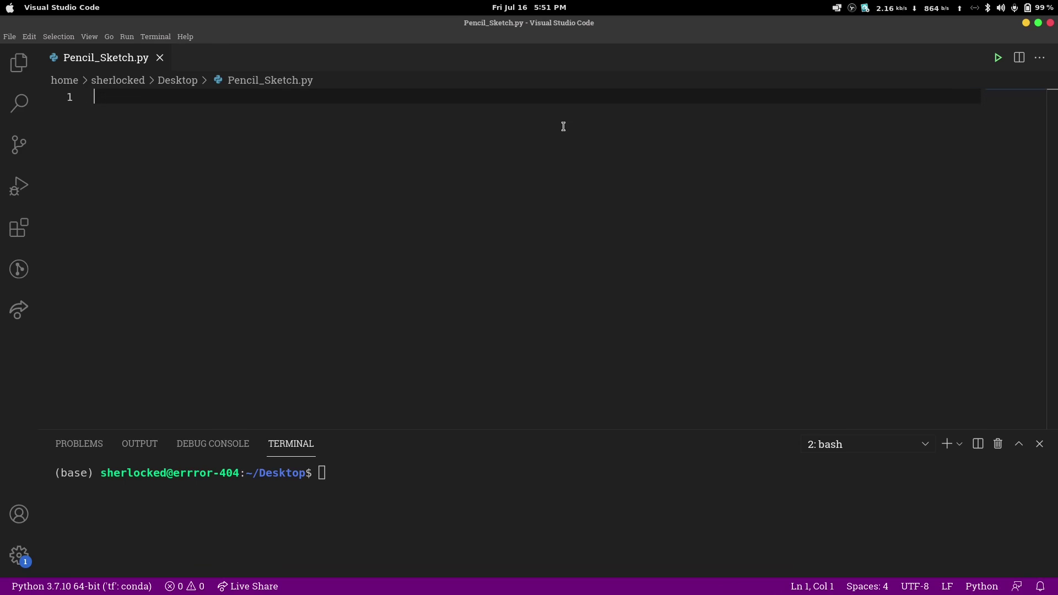
text(im)
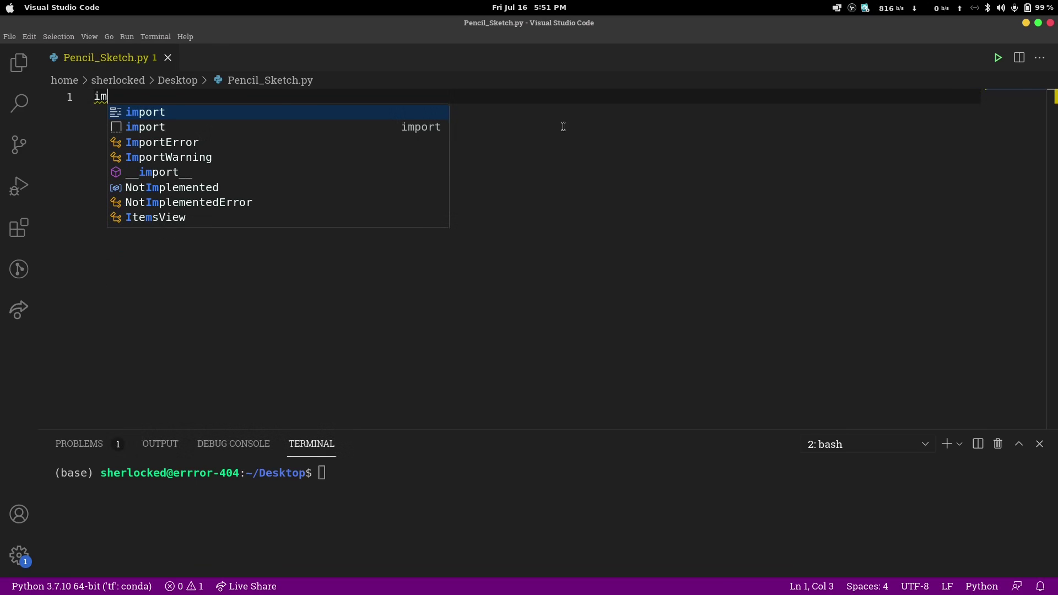
Write import cv2 as cv on line 1, followed by a blank line
key(Tab)
text(cv)
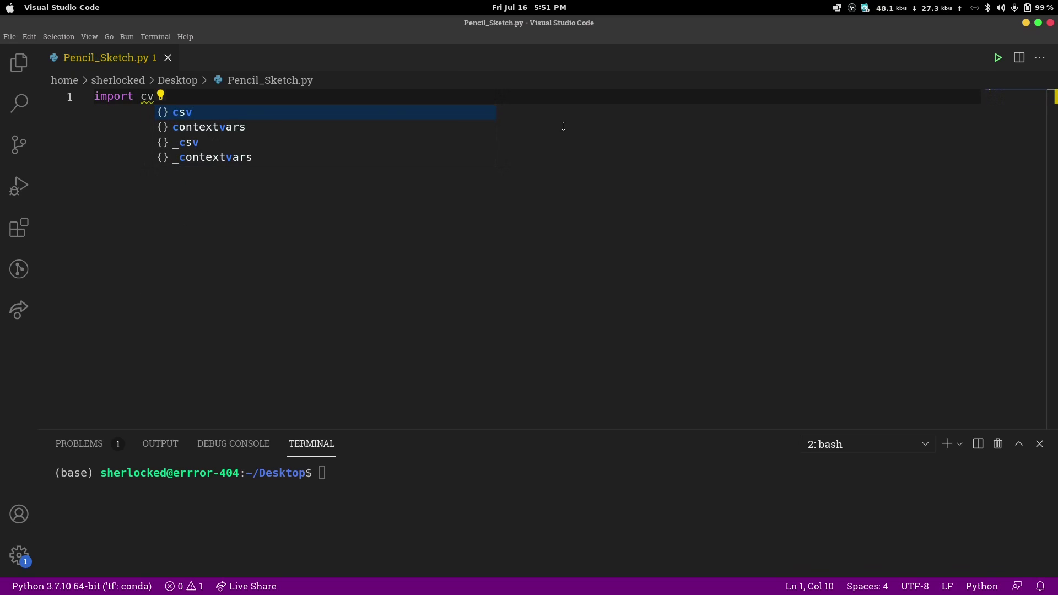
text(2 as cv)
key(Return)
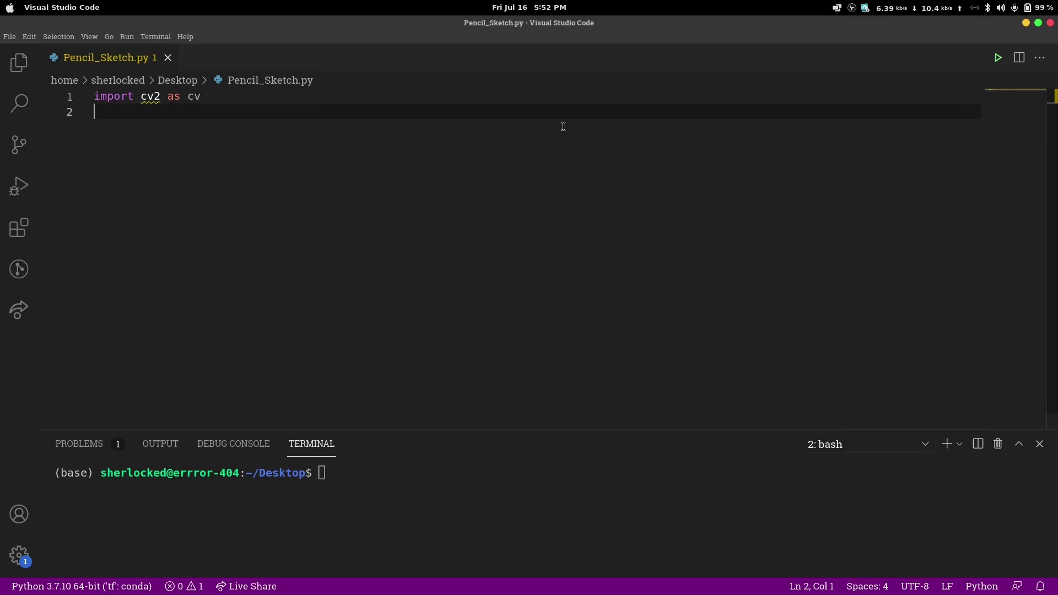
key(Return)
key(BackSpace)
key(Return)
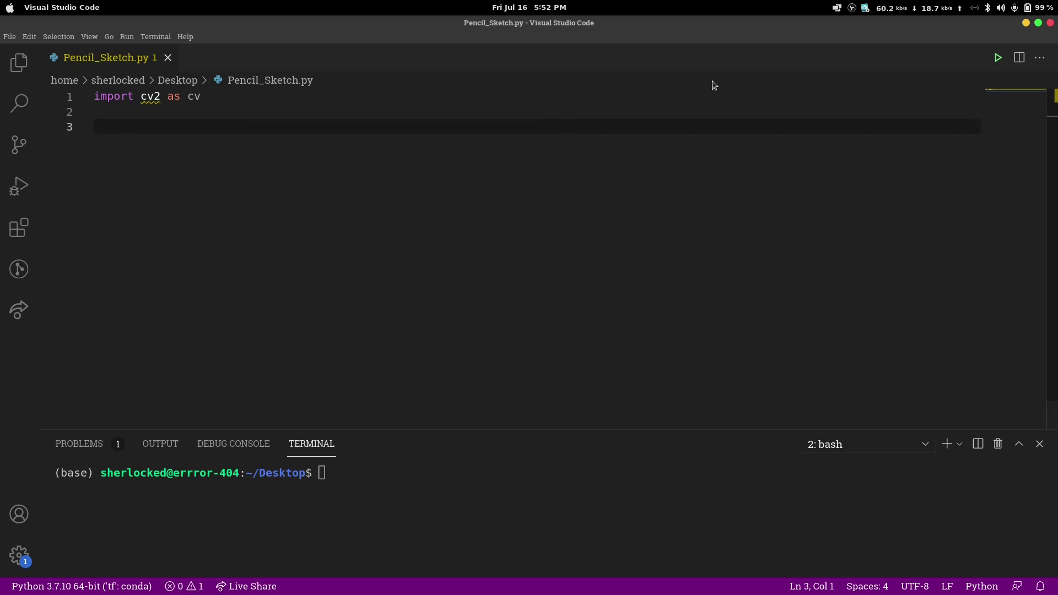
Look at wonder.jpg in Image Viewer, then return to Pencil_Sketch.py
click(1026, 23)
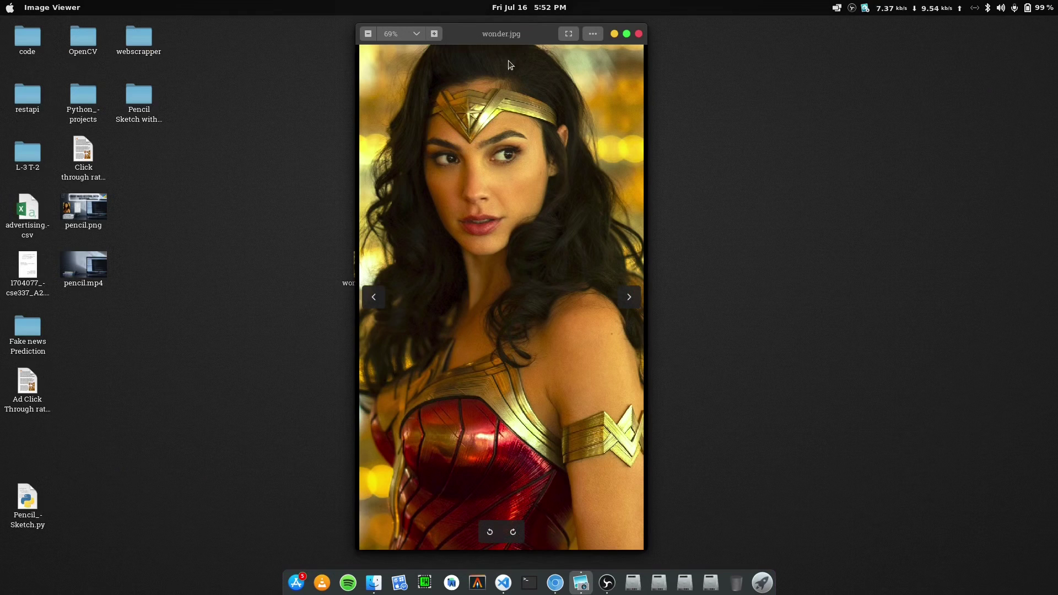
drag(496, 30, 512, 38)
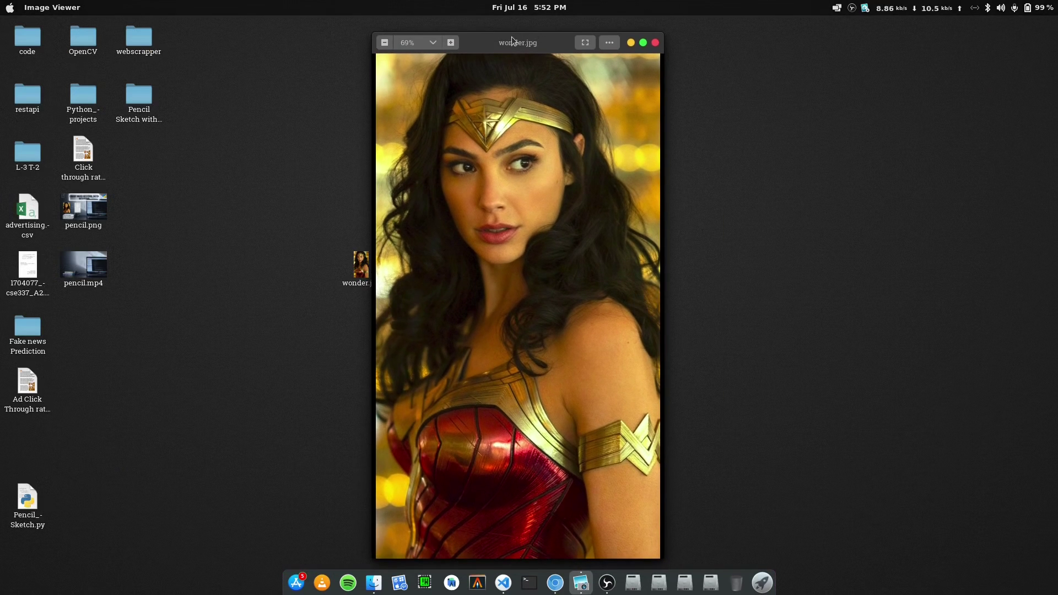
key(alt+Tab)
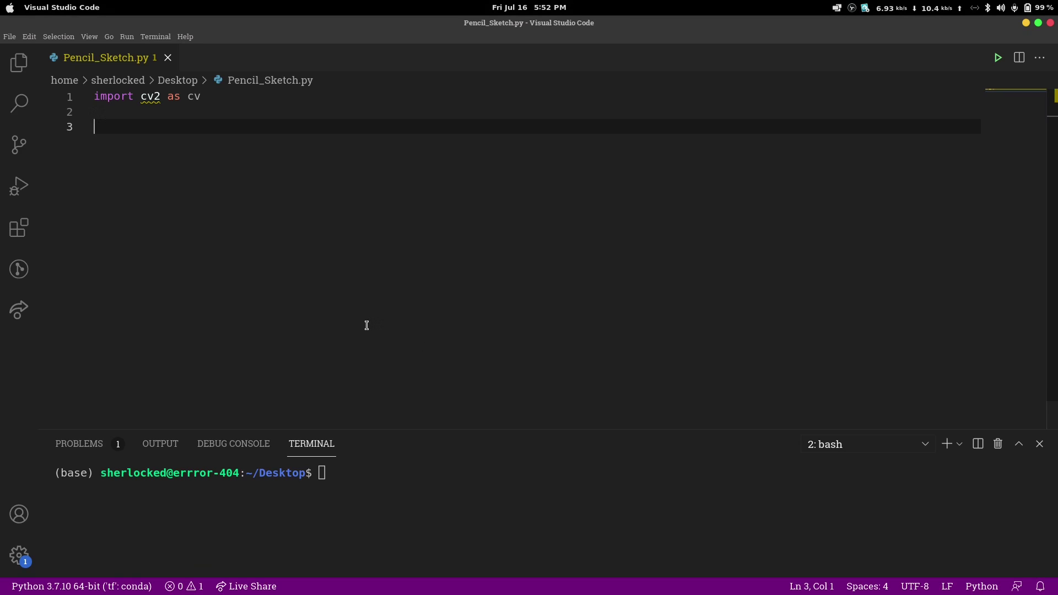
text(img = )
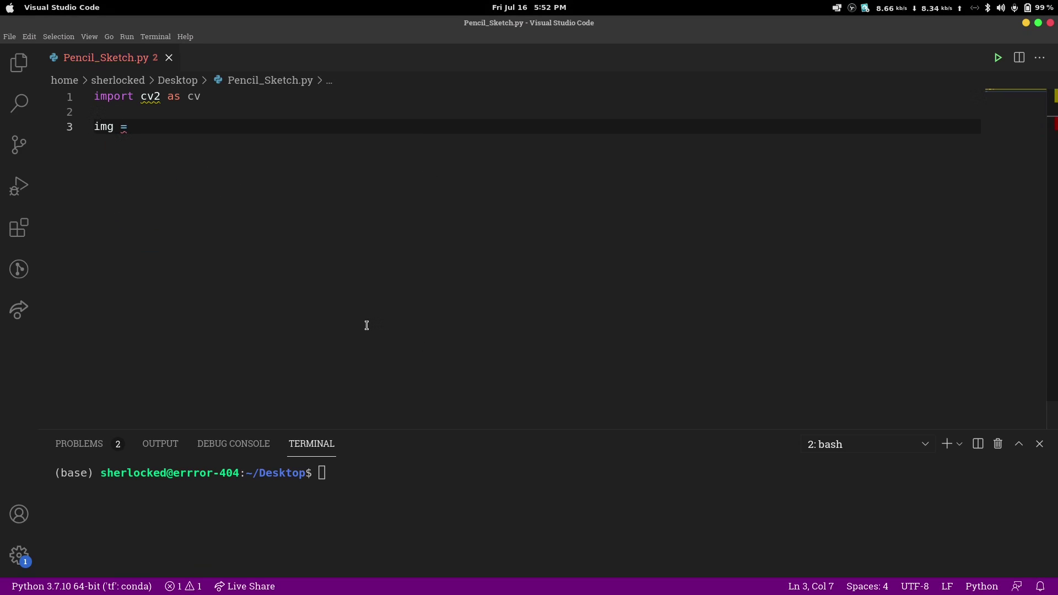
text(cv.imra)
Add img = cv.imread('wonder.jpg'), cv.imshow('wonder women',img) and cv.waitKey(0) on lines 3–5
key(BackSpace)
text(ead('wonder)
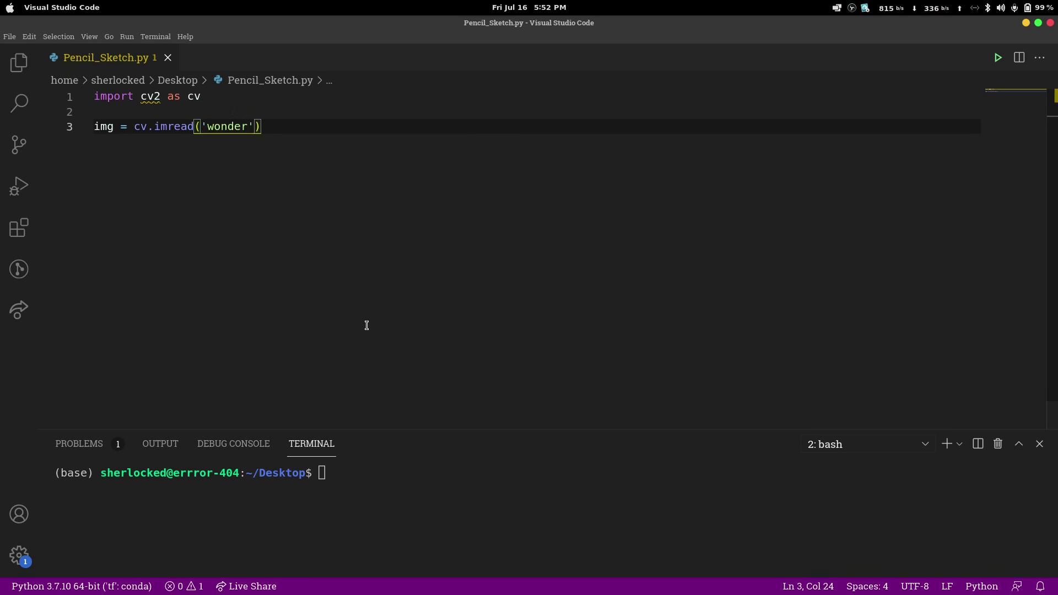
text(.jpg)
key(End)
key(Return)
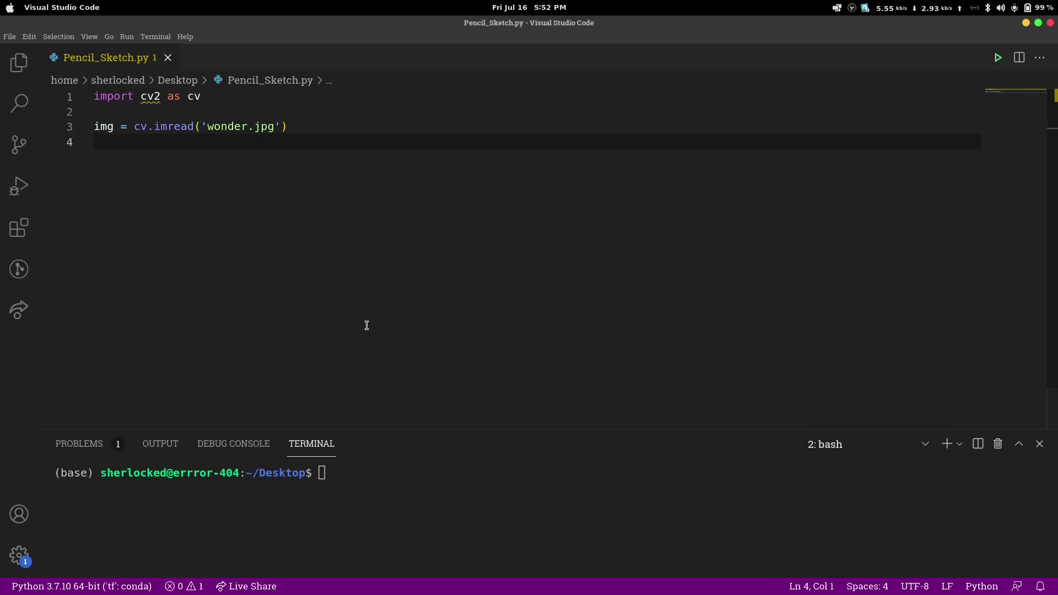
text(cv.)
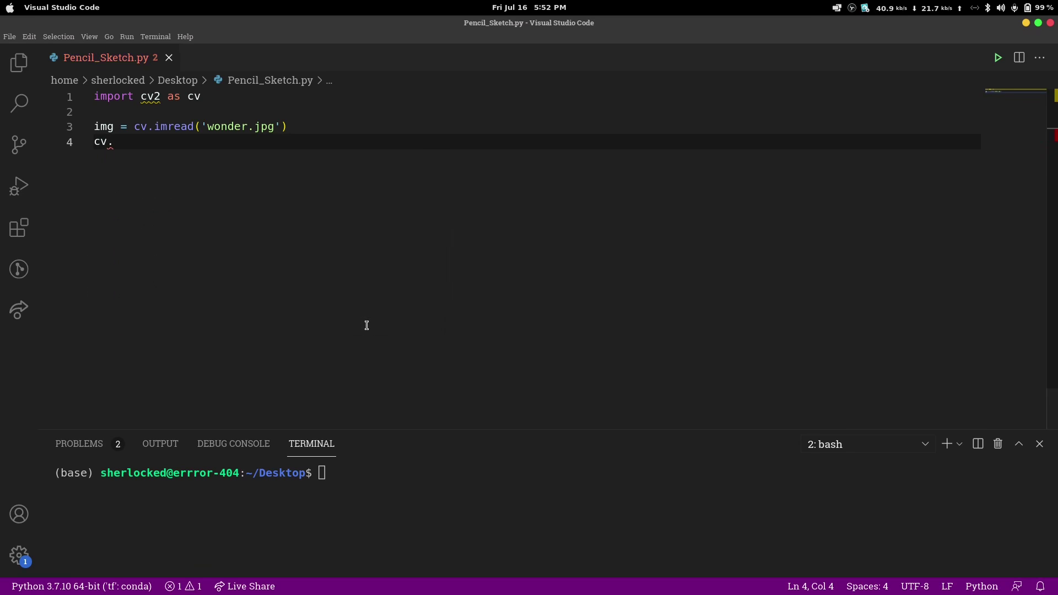
text(i)
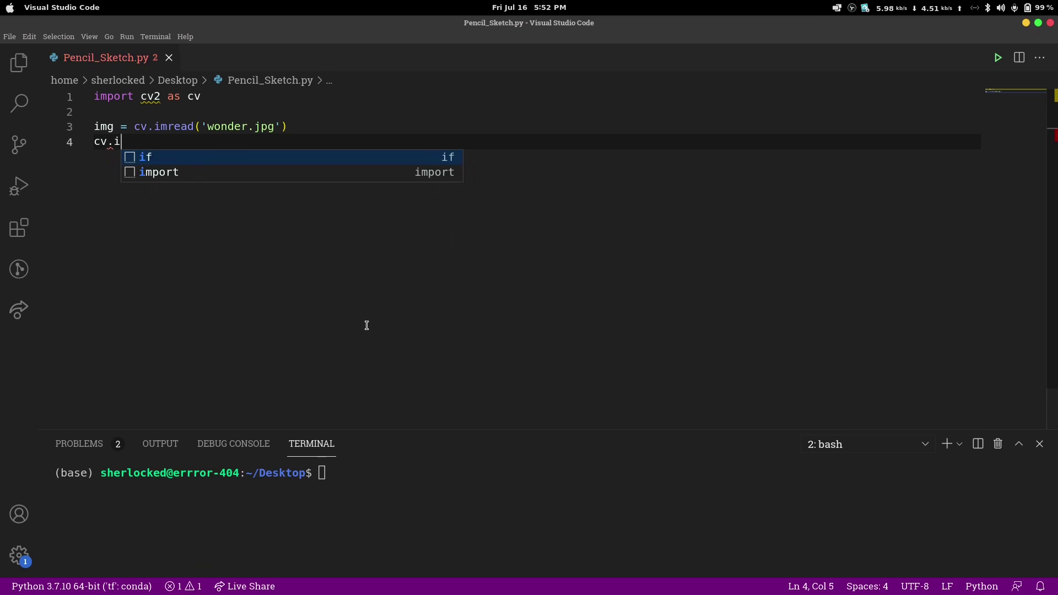
text(mshow()
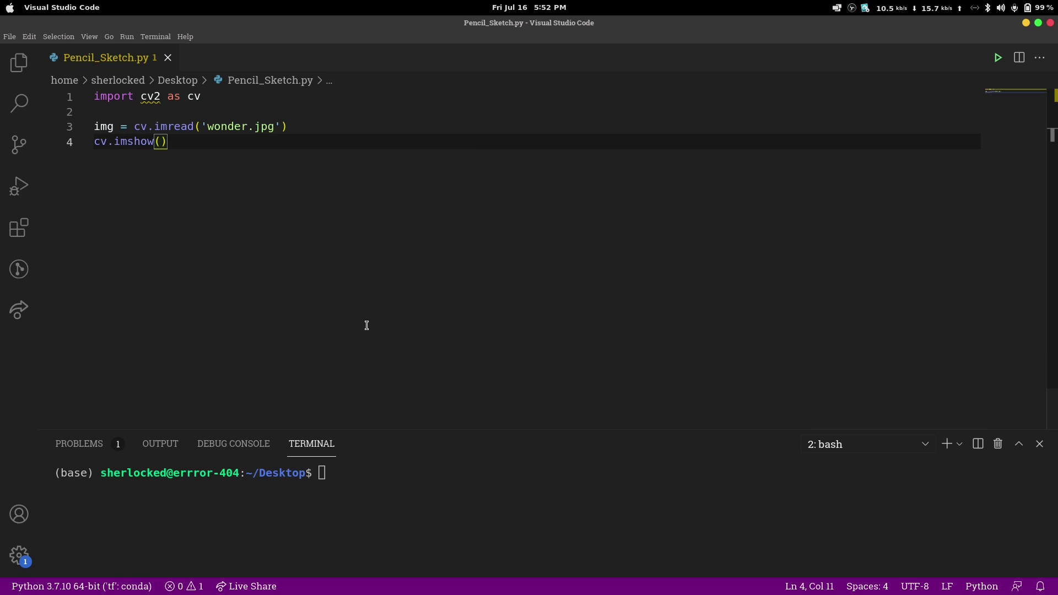
text('wo)
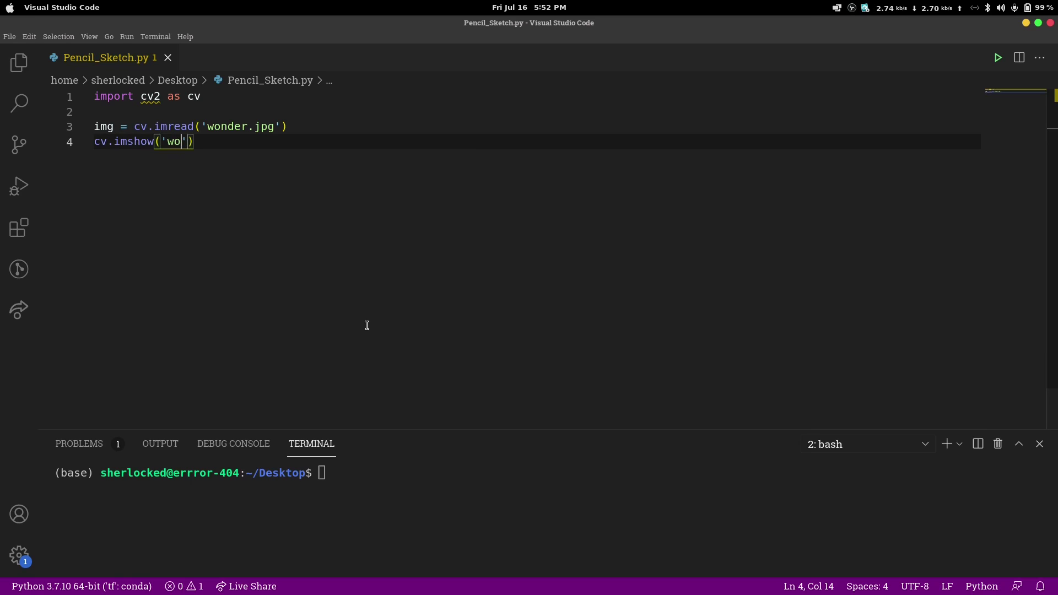
text(nder women'.)
key(BackSpace)
text(,img))
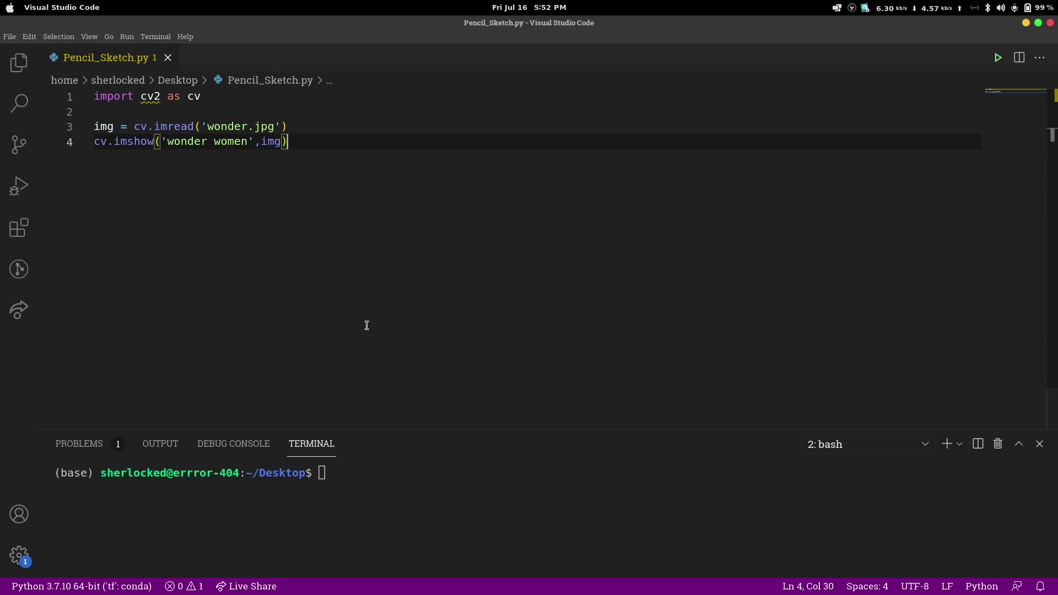
key(Return)
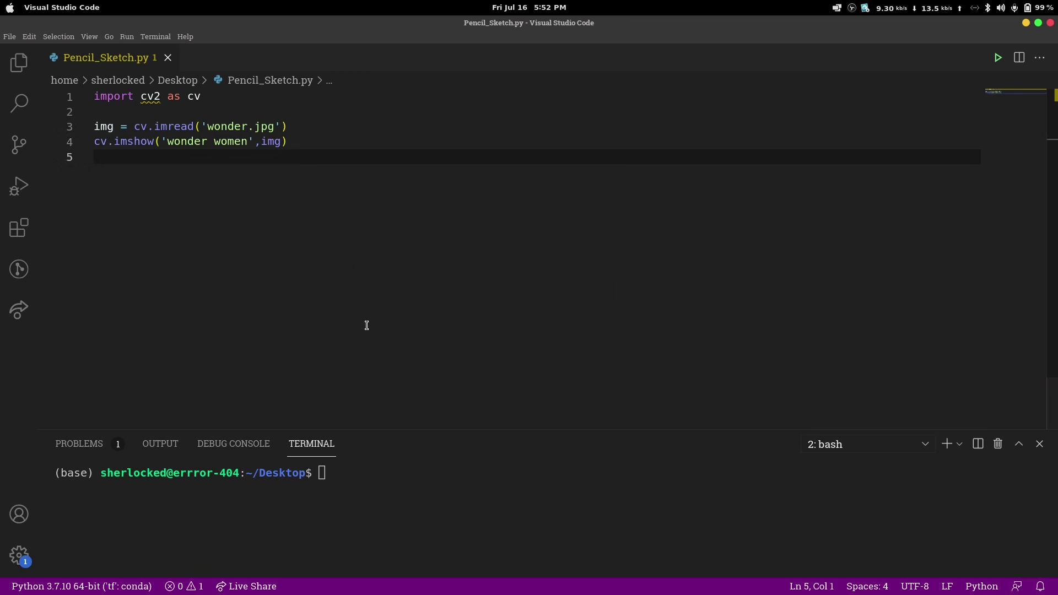
text(cv.waitKey)
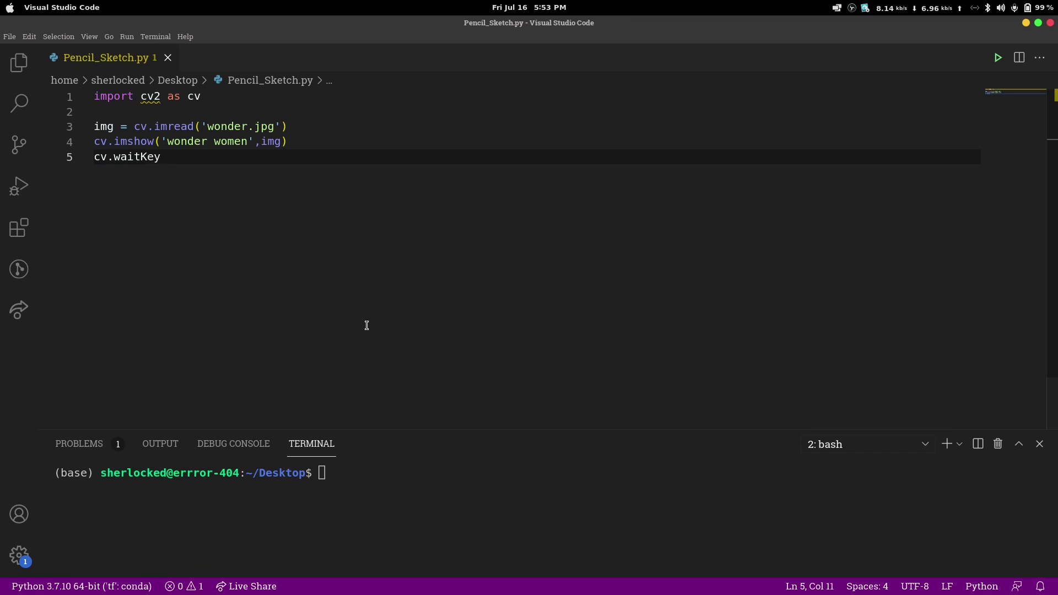
text((0)
key(Escape)
text())
Run python3 Pencil_Sketch.py, close the wonder women photo window, and select lines 4–5
click(405, 527)
text(clear)
key(Return)
key(Up)
key(Up)
key(Return)
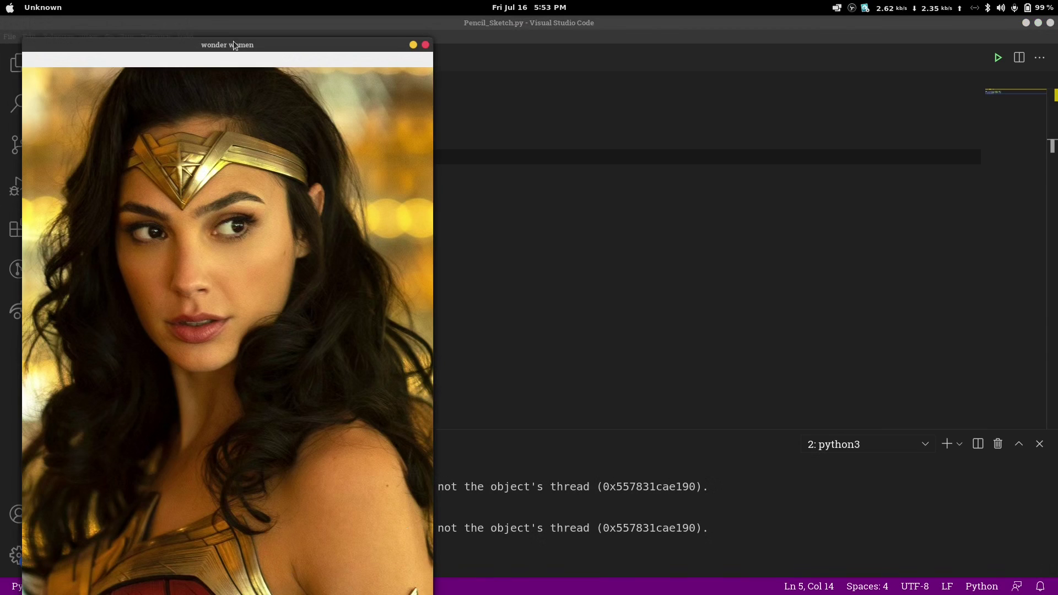
drag(233, 40, 449, 35)
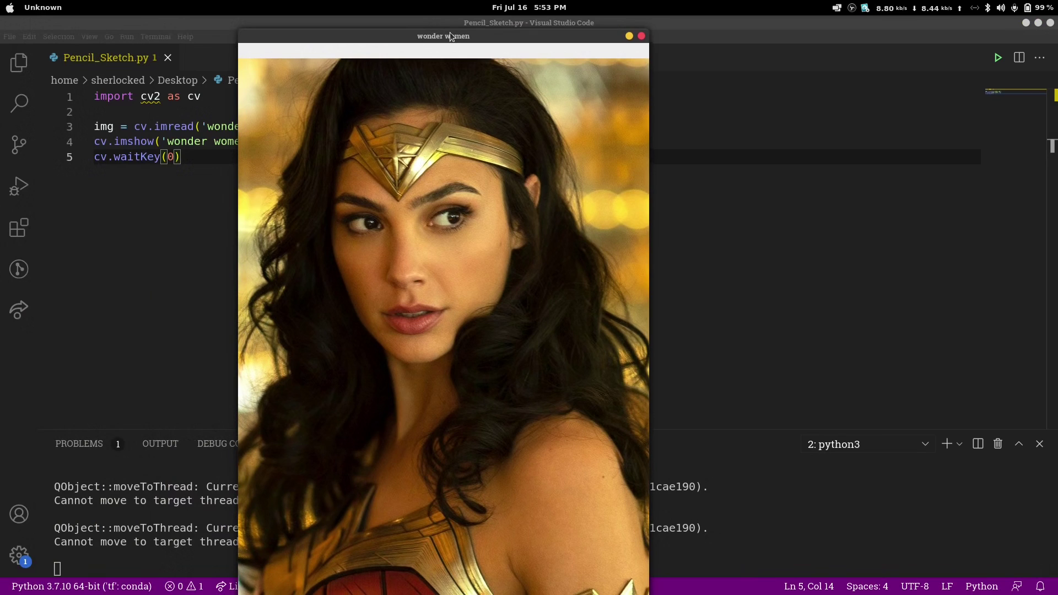
click(641, 37)
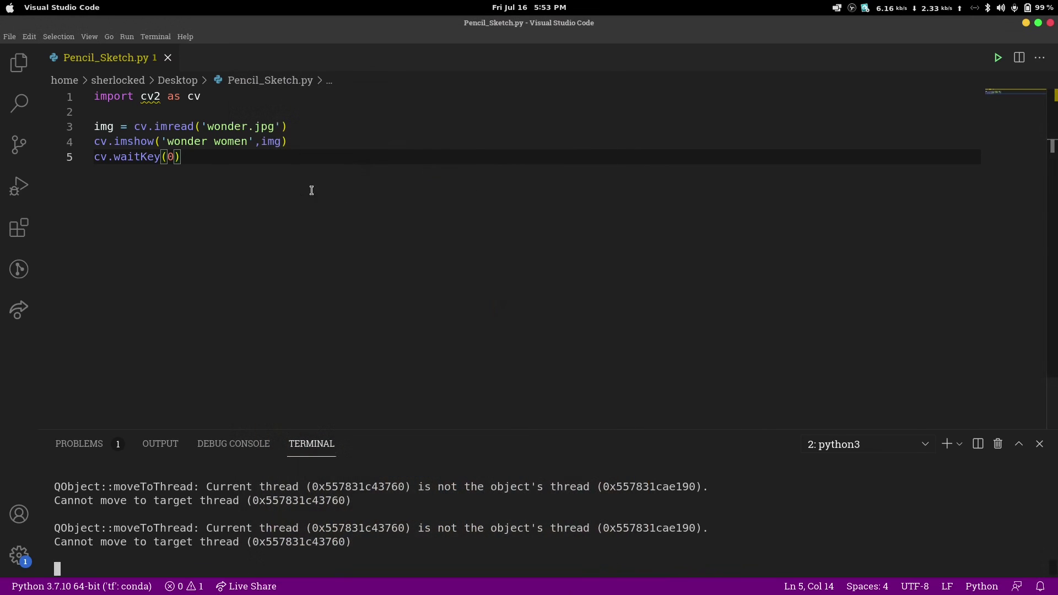
drag(190, 161, 81, 145)
Comment out the display lines 4–5 and start a new line 6
key(ctrl+slash)
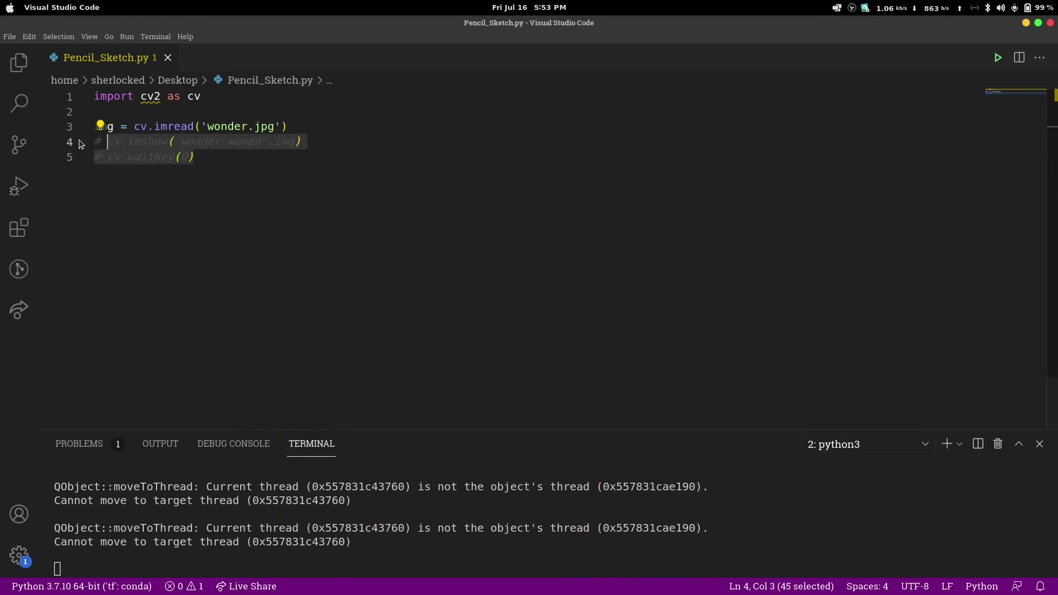
click(201, 156)
key(Return)
text(gra)
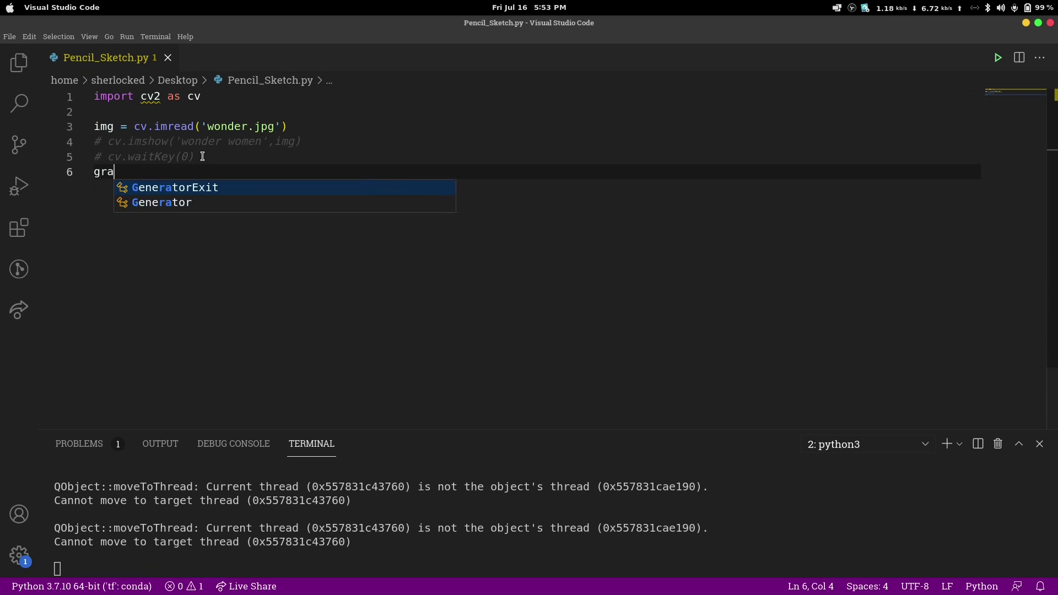
text(y)
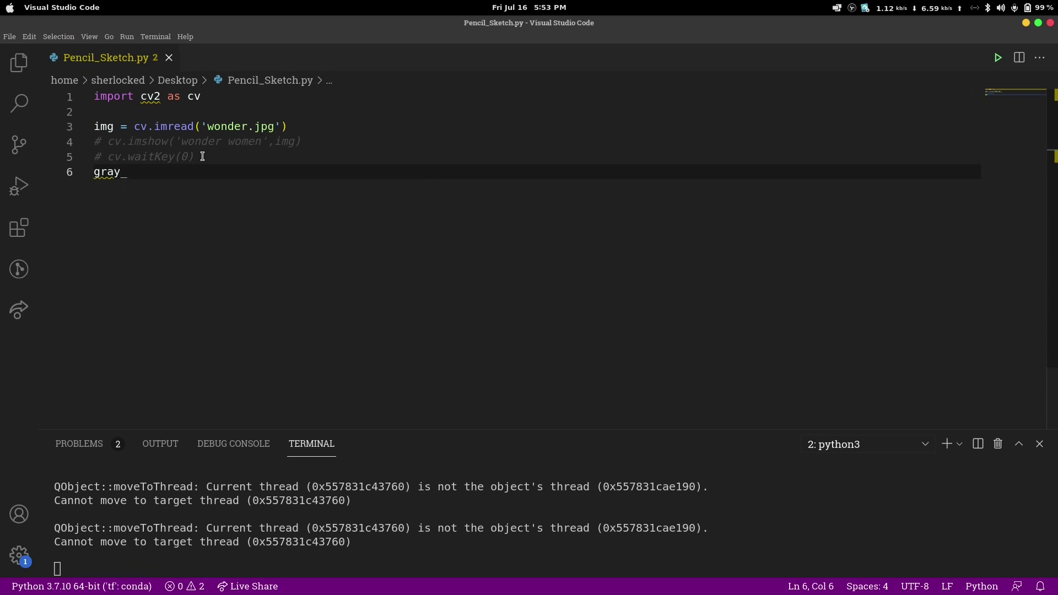
text(_img = )
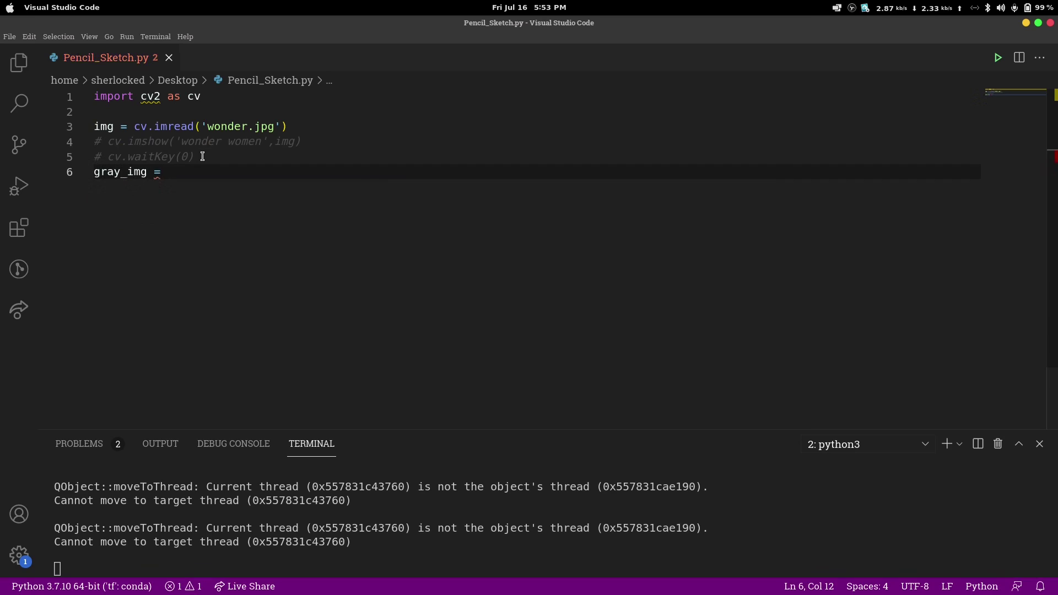
text(cv.)
text(cvtColor(img,)
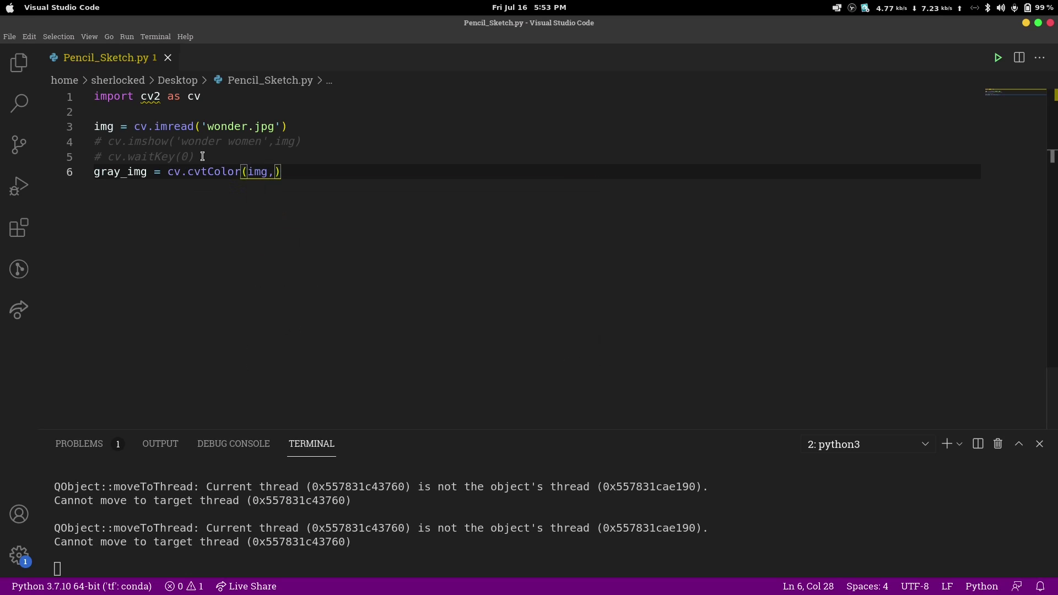
text(cv.CO)
Write gray_img = cv.cvtColor(img,cv.COLOR_BGR2GRAY), fixing typos in the color constant, then add a line
key(BackSpace)
text(OLOR)
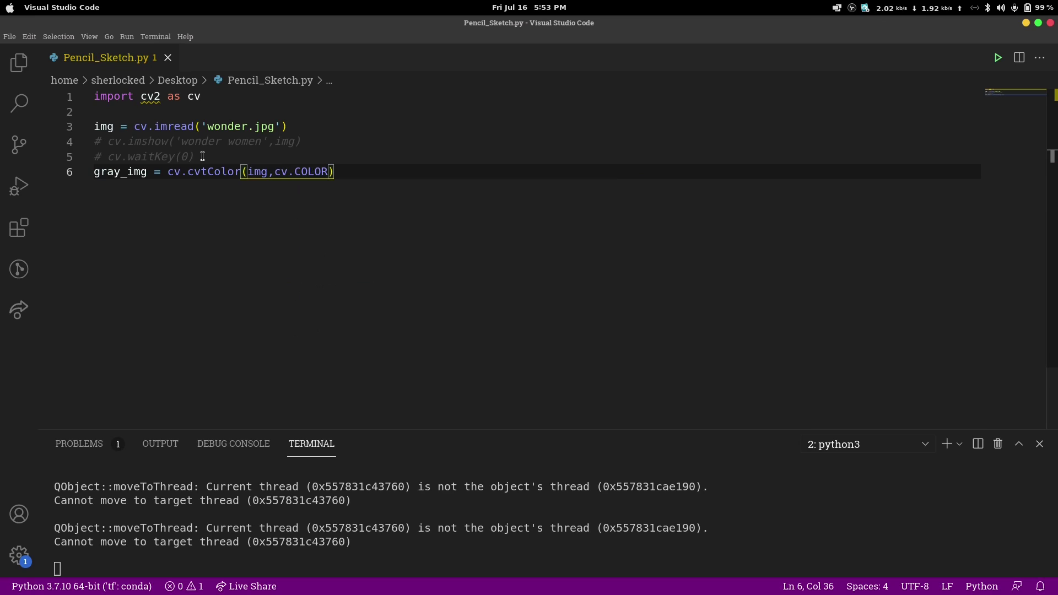
key(Left)
key(Right)
text(_BGR)
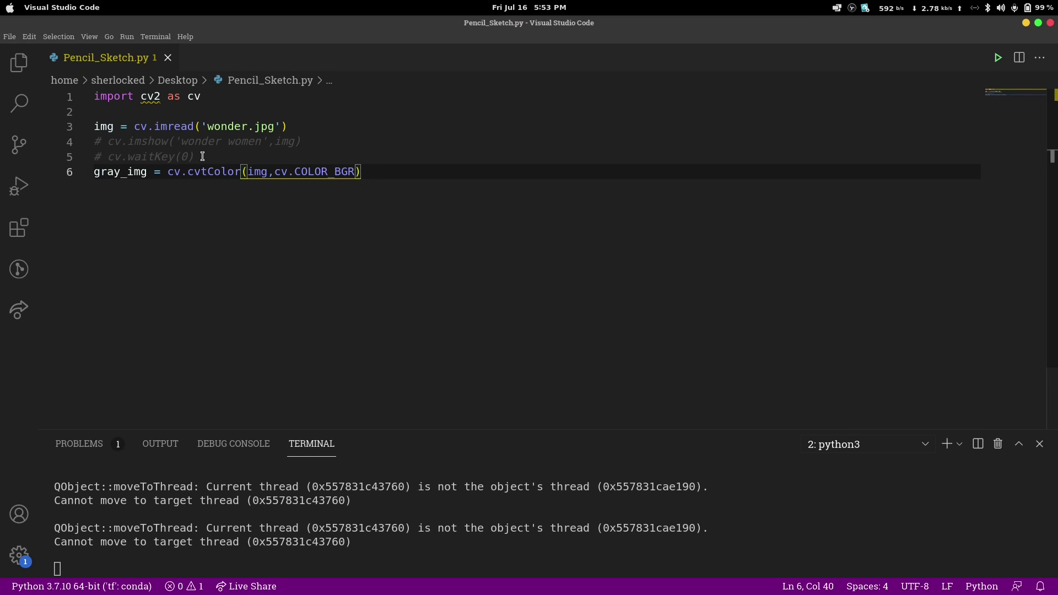
text(2)
key(BackSpace)
key(BackSpace)
text(R2GRa)
key(BackSpace)
text(AY)
key(BackSpace)
text(Y)
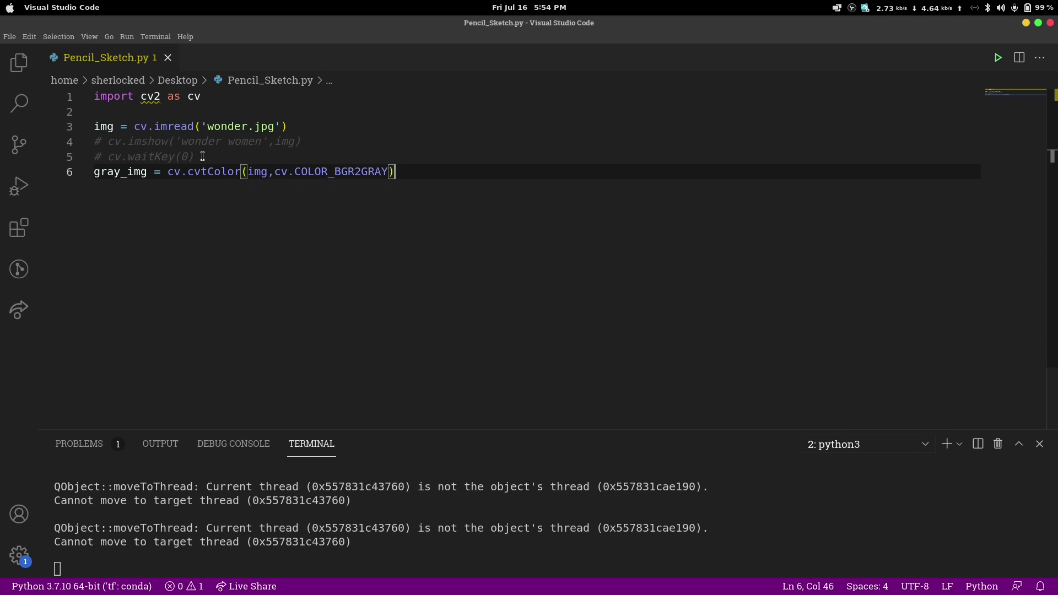
key(Return)
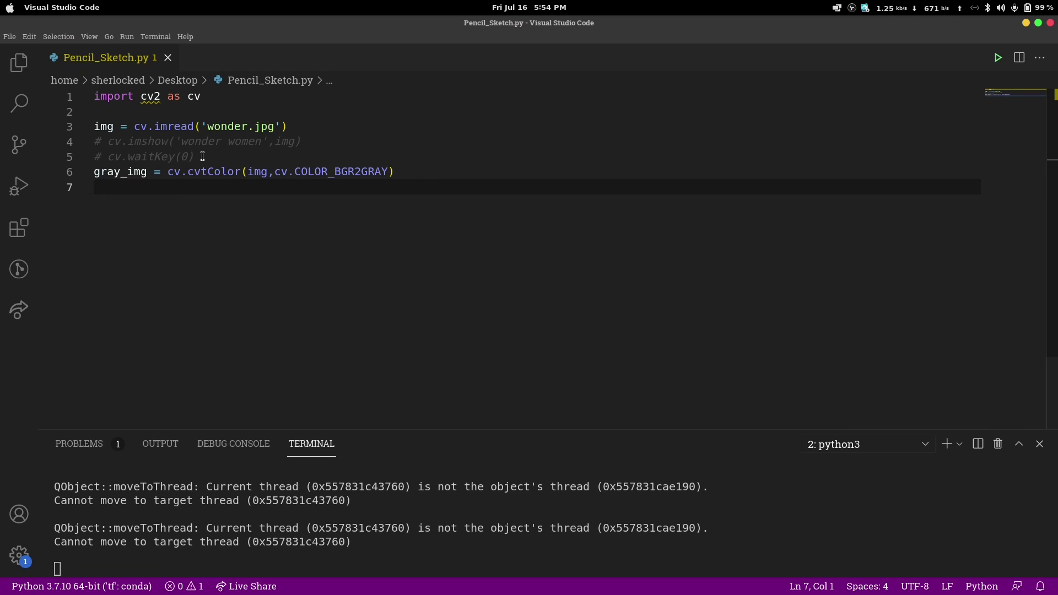
Copy the commented display lines to lines 7–8 and uncomment them
drag(202, 156, 91, 147)
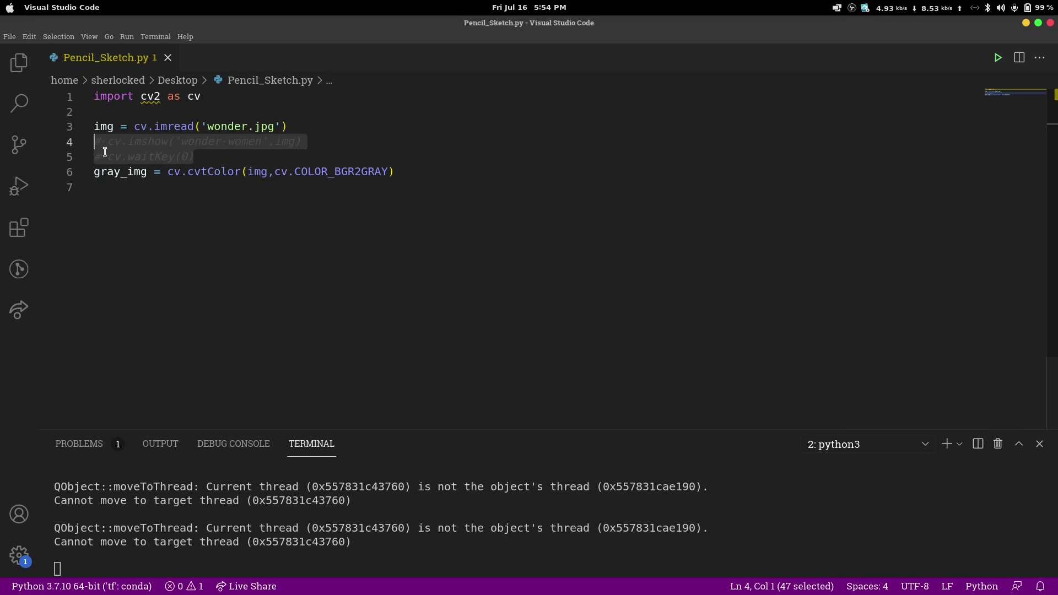
click(194, 196)
text(# cv.imshow('wonder women',img) # cv.waitKey(0))
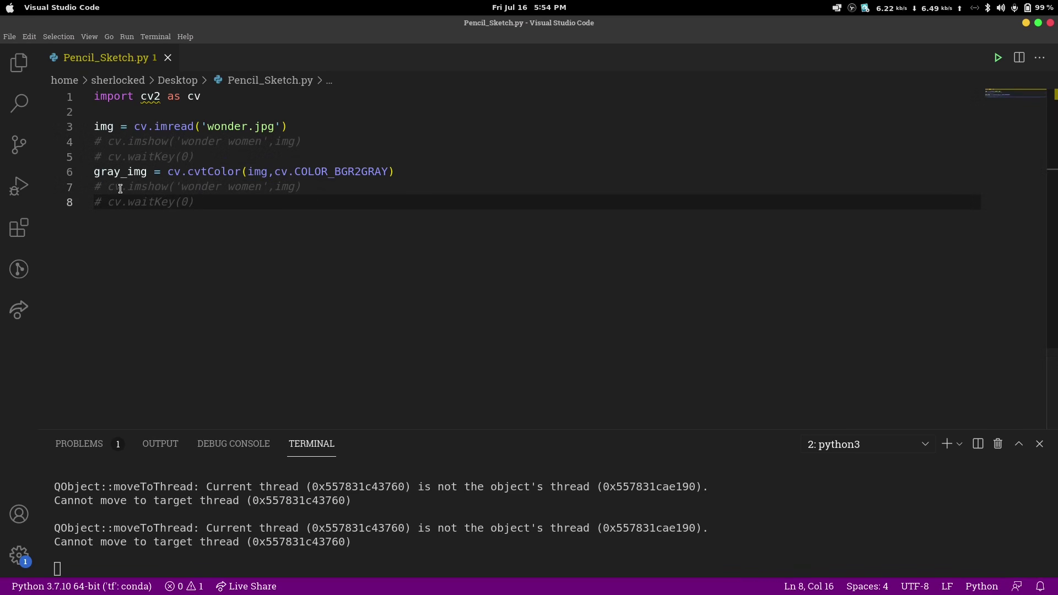
click(108, 187)
drag(191, 202, 55, 187)
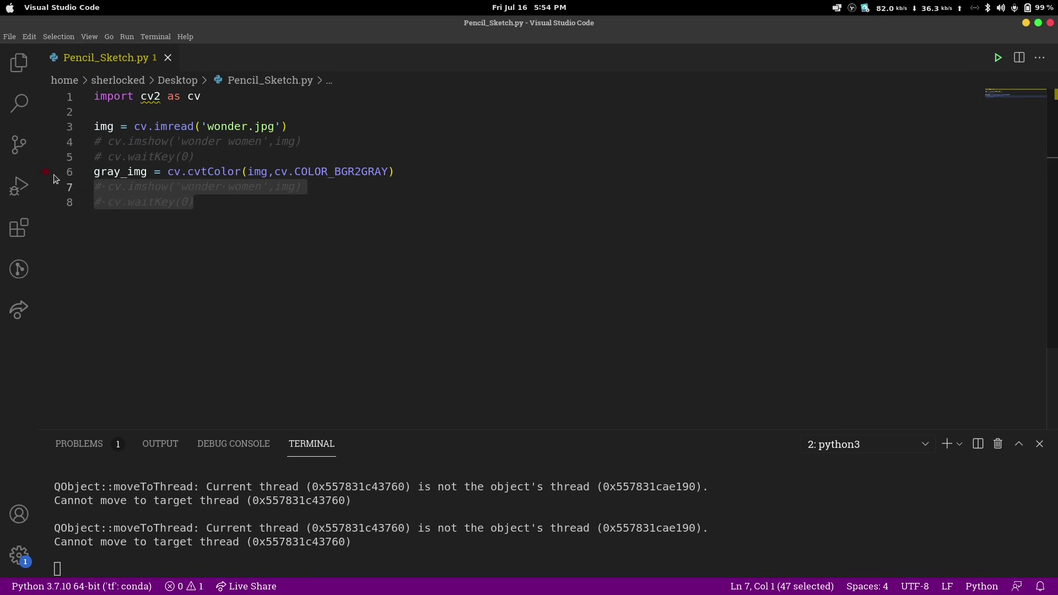
key(ctrl+slash)
Change the imshow image argument on line 7 to gray_img
click(200, 194)
click(261, 187)
text(gray))
key(BackSpace)
text(_)
key(Down)
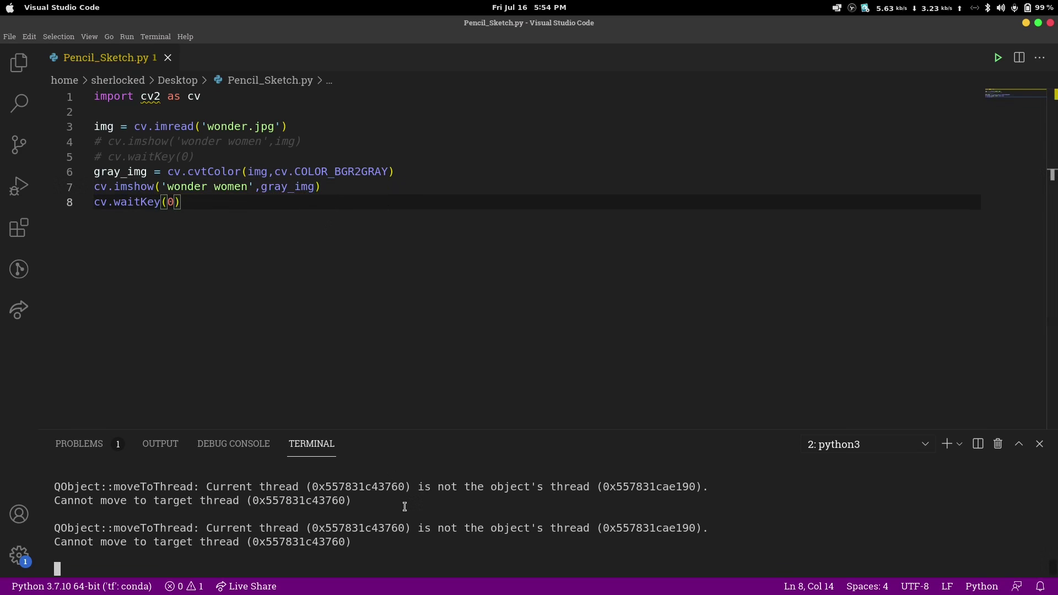
Rerun the script to preview the grayscale portrait, close it, and re-comment lines 7–8
key(ctrl+z)
key(Up)
key(Return)
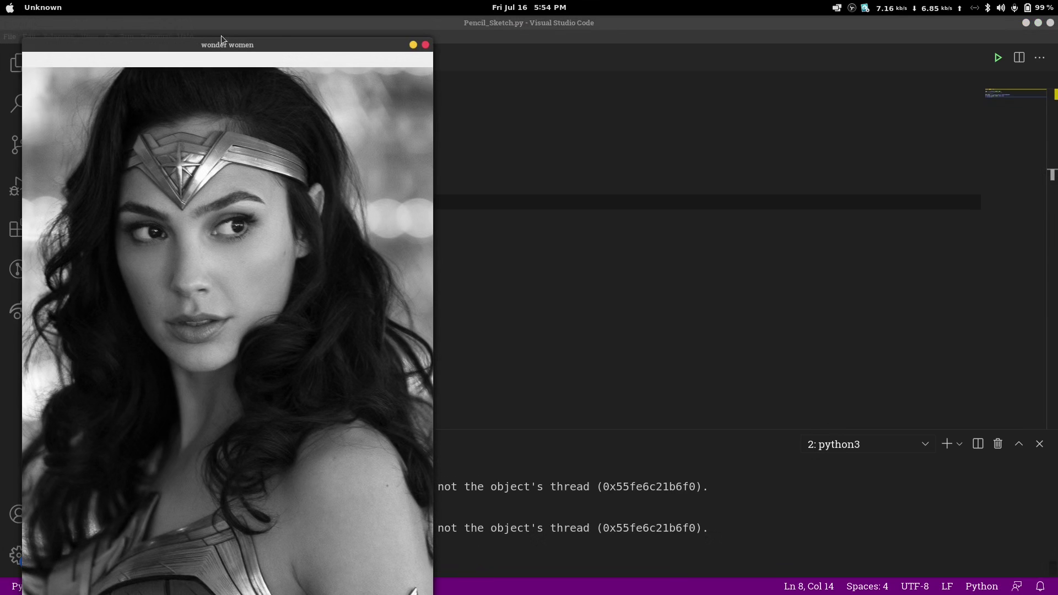
drag(240, 45, 492, 51)
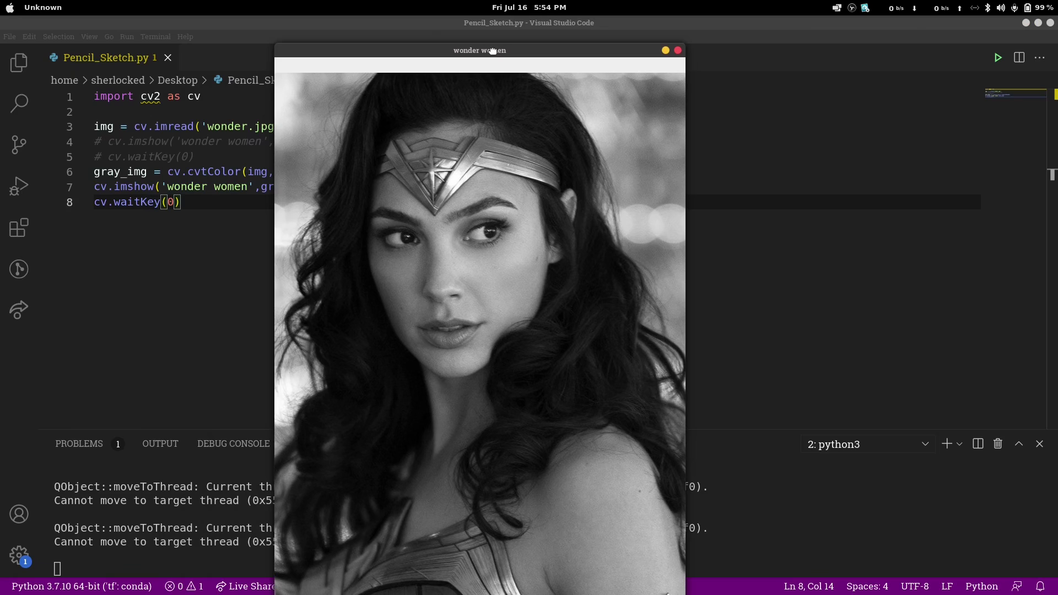
click(676, 50)
mouse_move(198, 202)
mouse_down()
mouse_move(93, 202)
mouse_move(93, 191)
mouse_up()
key(ctrl+slash)
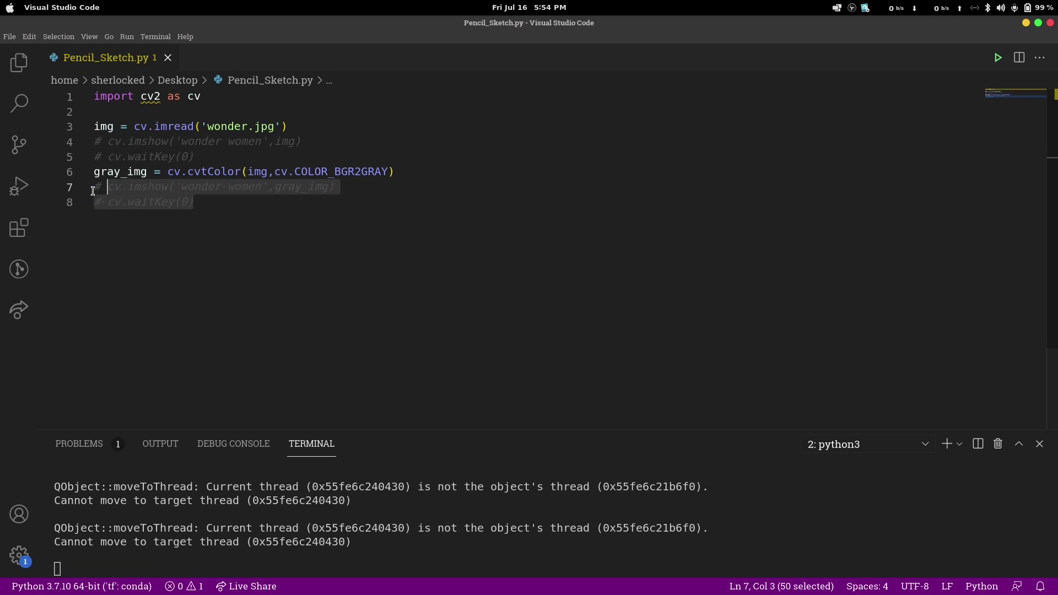
Write inverted_img = 255 - gray_img on line 10 and add empty lines below for the blur
click(197, 205)
key(Return)
key(Return)
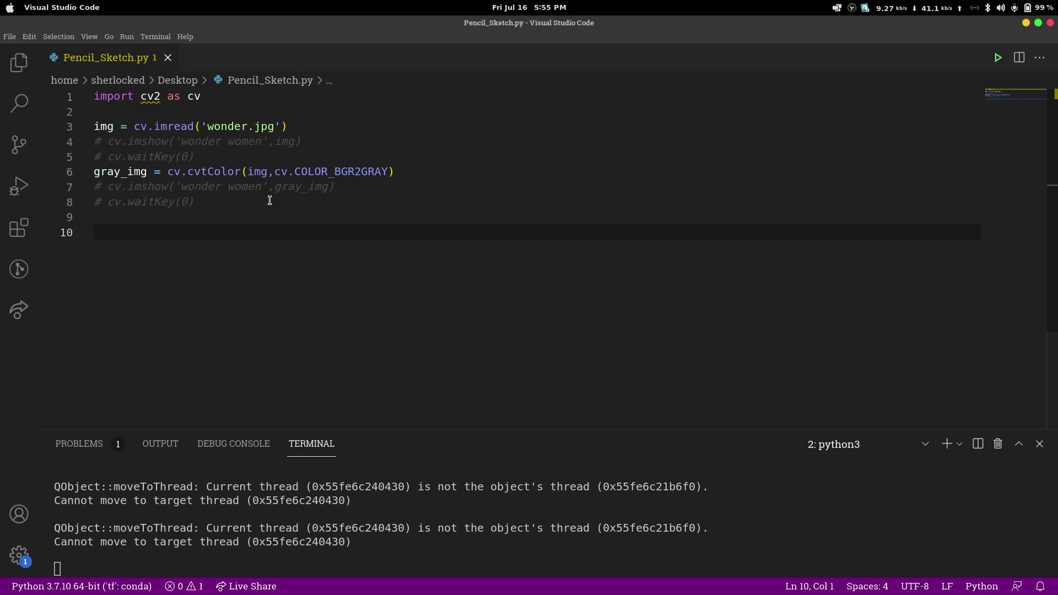
text(inverted_img = 255 - )
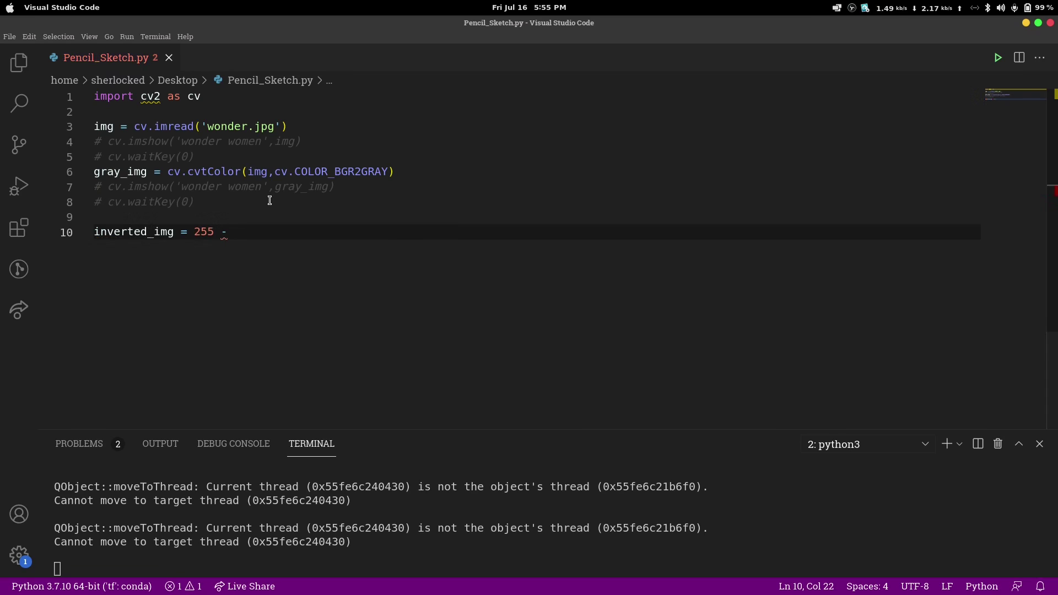
text(gra)
key(Return)
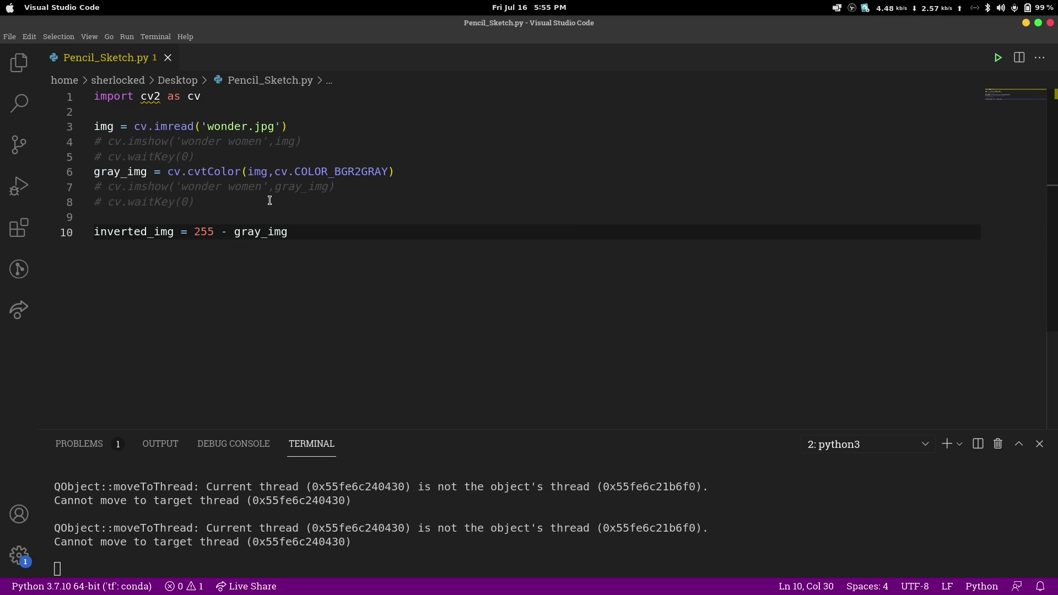
key(Return)
text(cv)
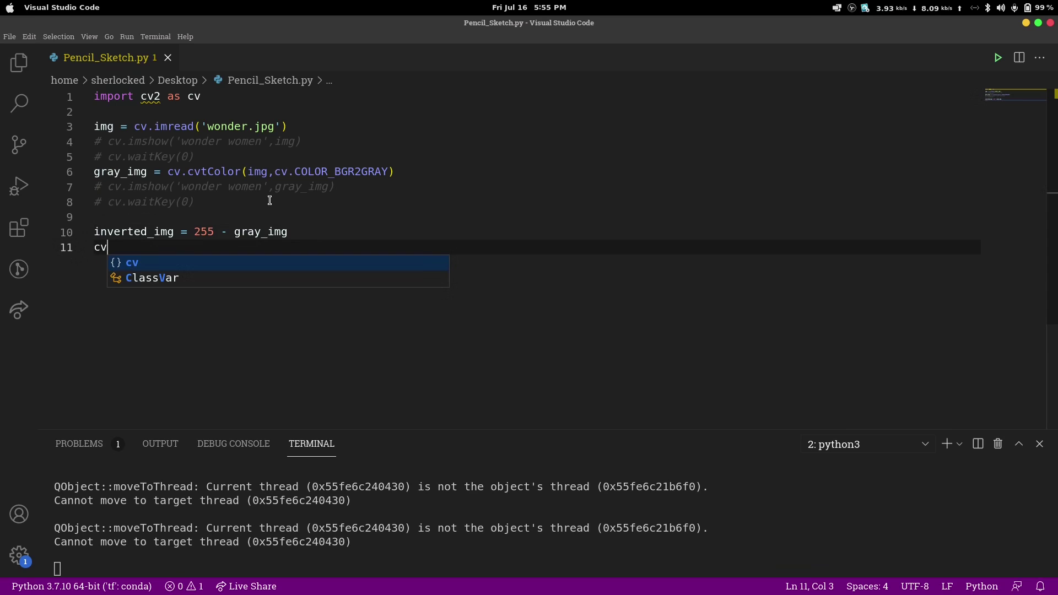
key(BackSpace)
key(BackSpace)
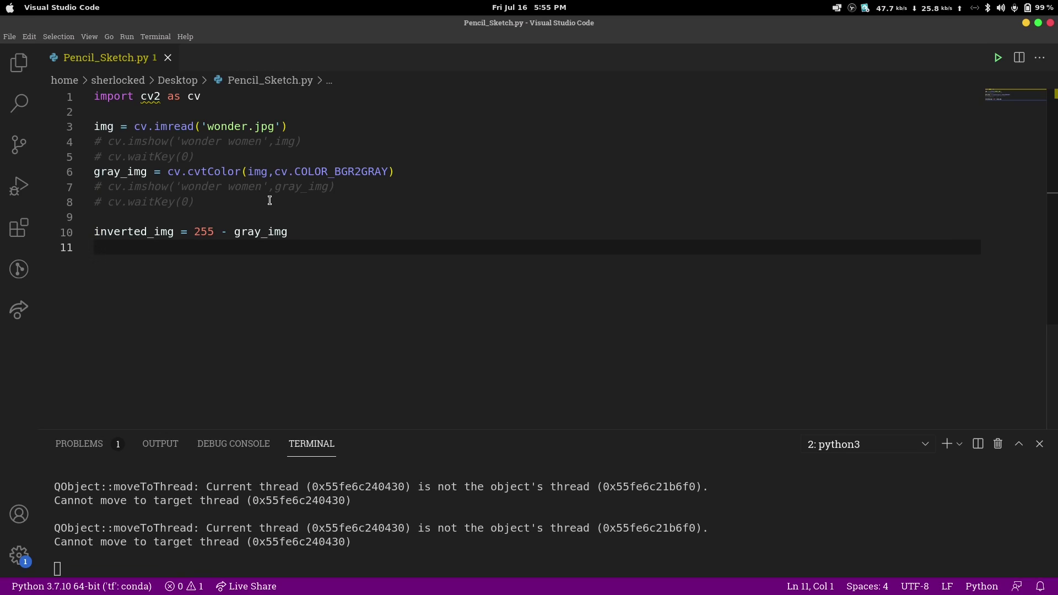
key(Return)
text(blur_img = cv)
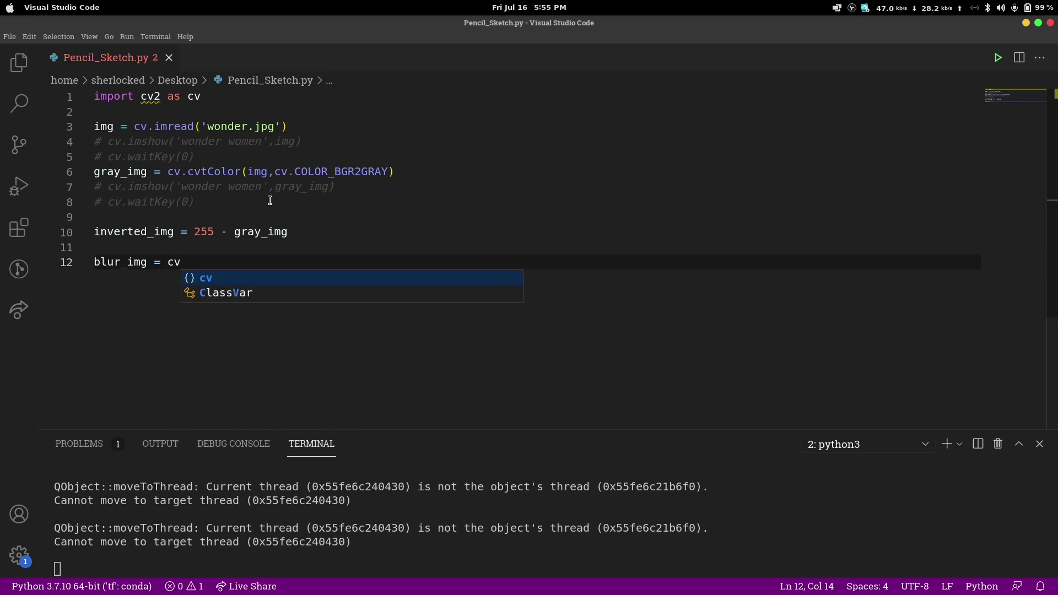
text(.Gaussian)
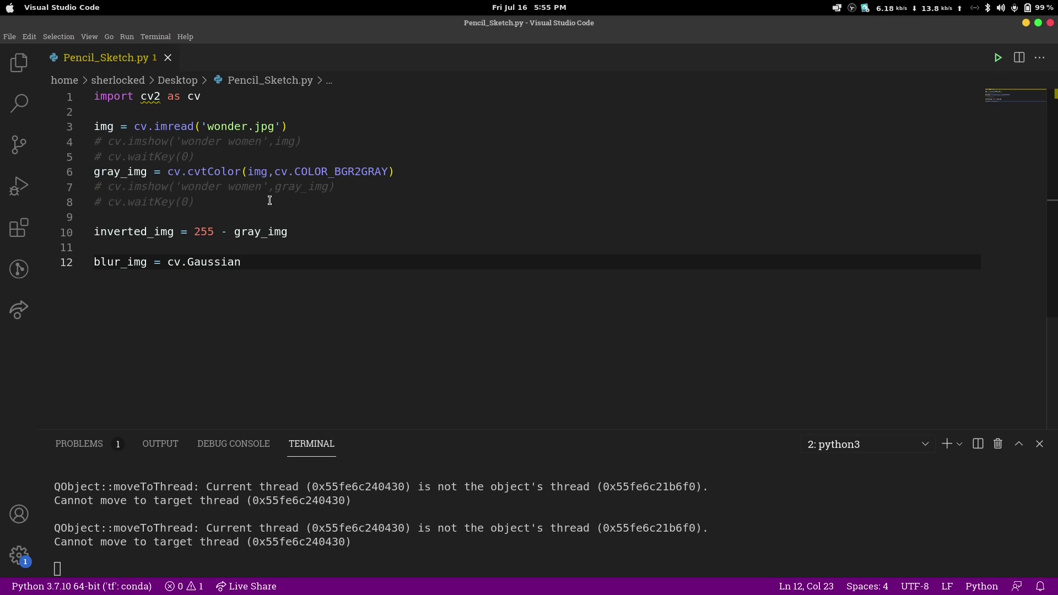
text(Blur(in)
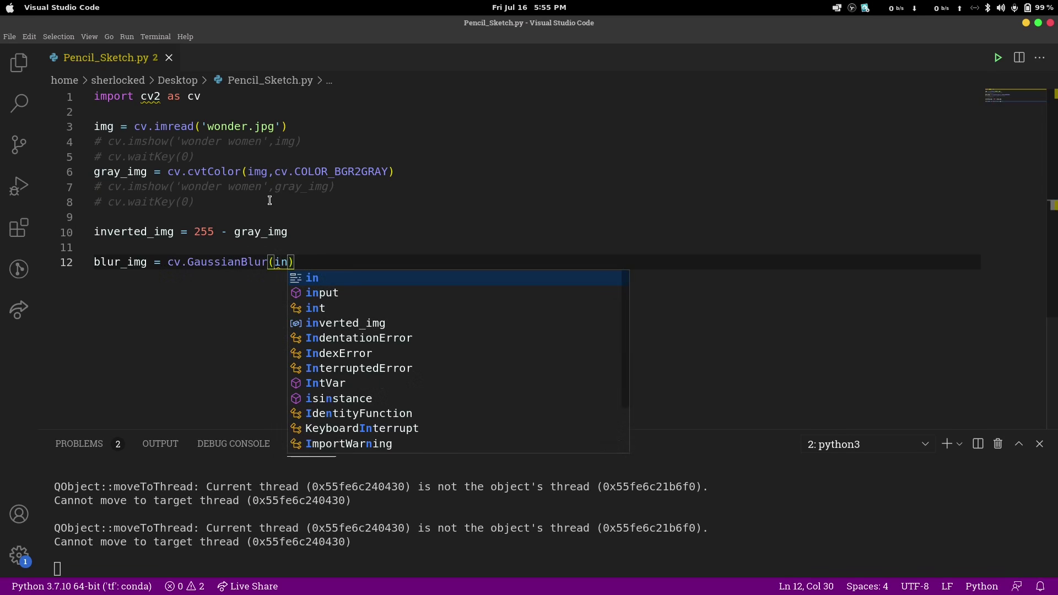
Write blur_img = cv.GaussianBlur(inverted_img,(21,21),0) on line 12, followed by blank lines
key(Down)
key(Down)
key(Return)
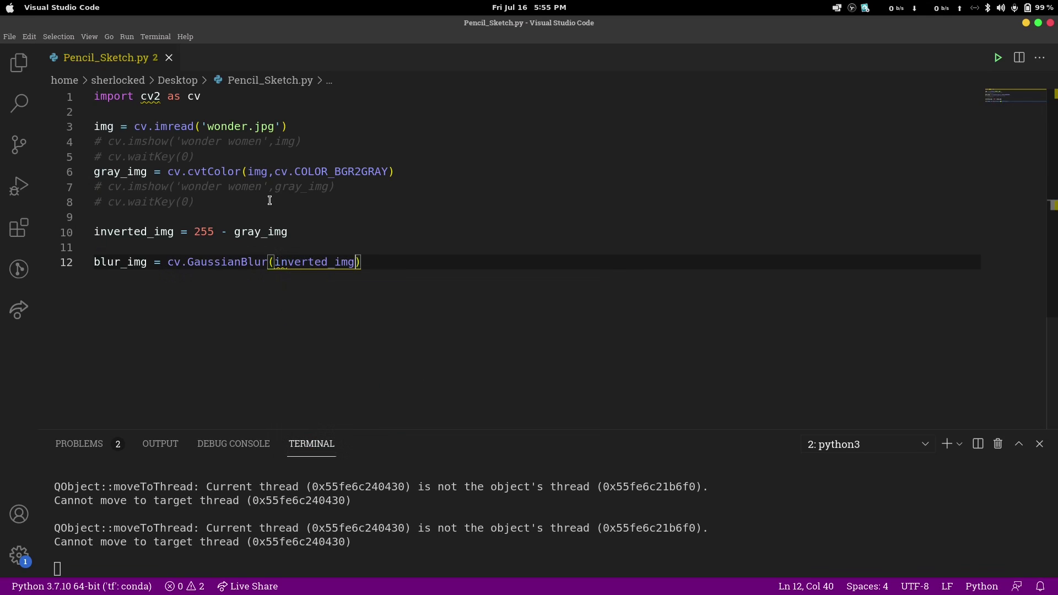
text(,)
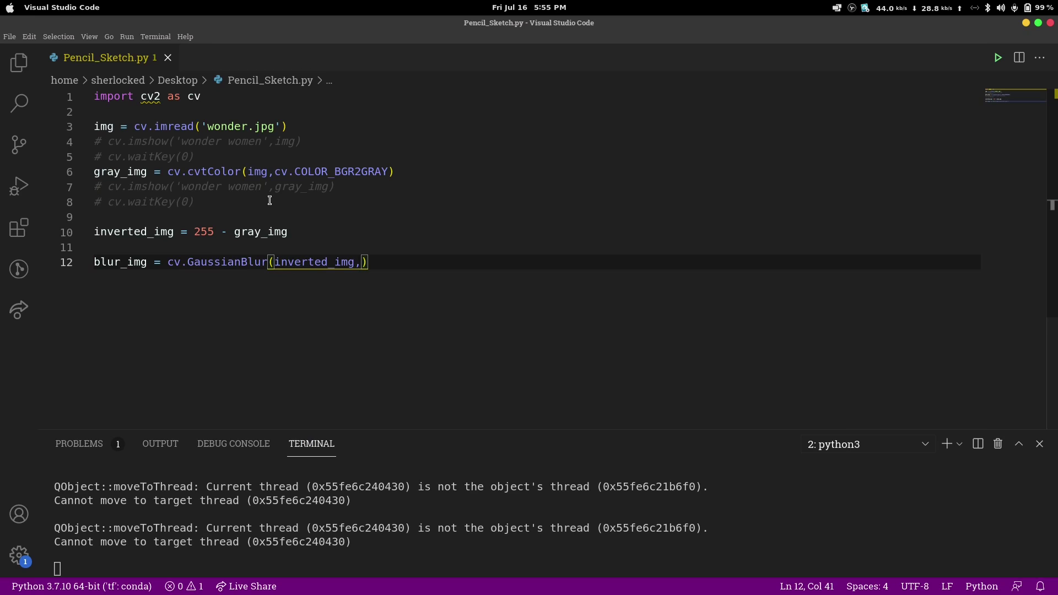
text(,(21)
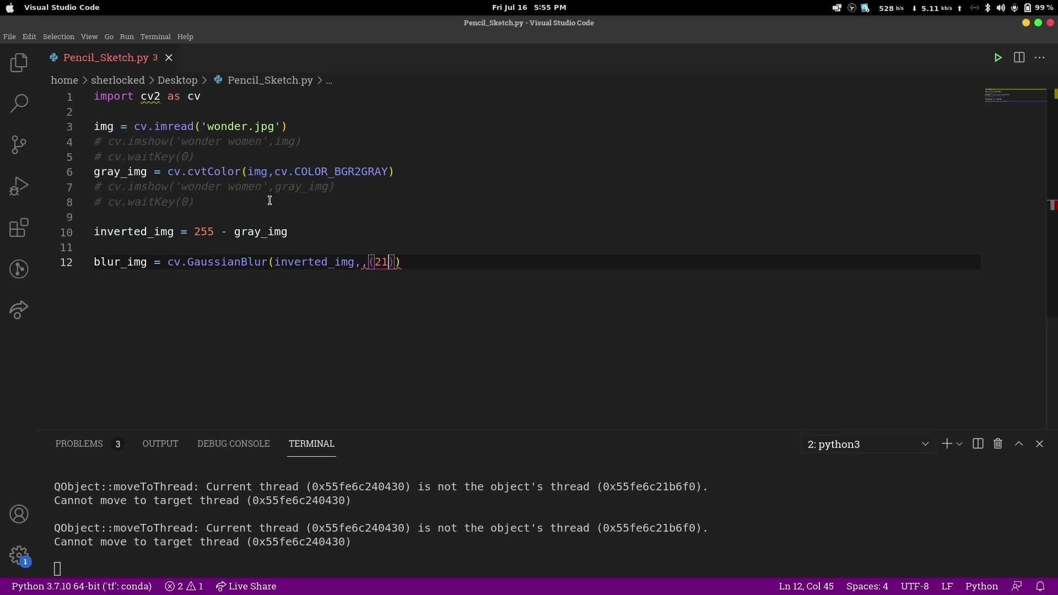
text(,21),0))
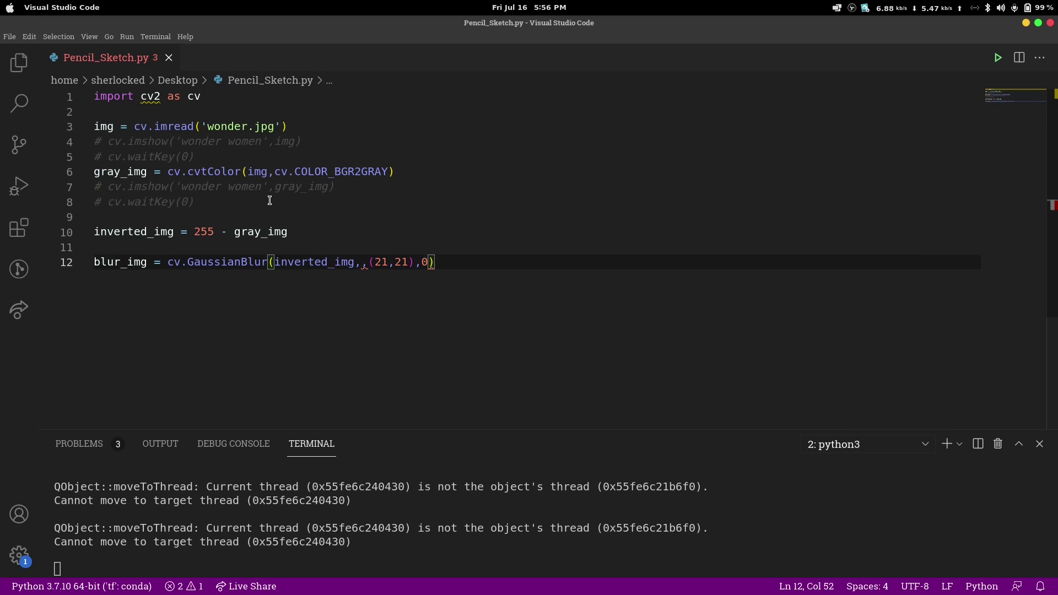
key(Return)
key(Return)
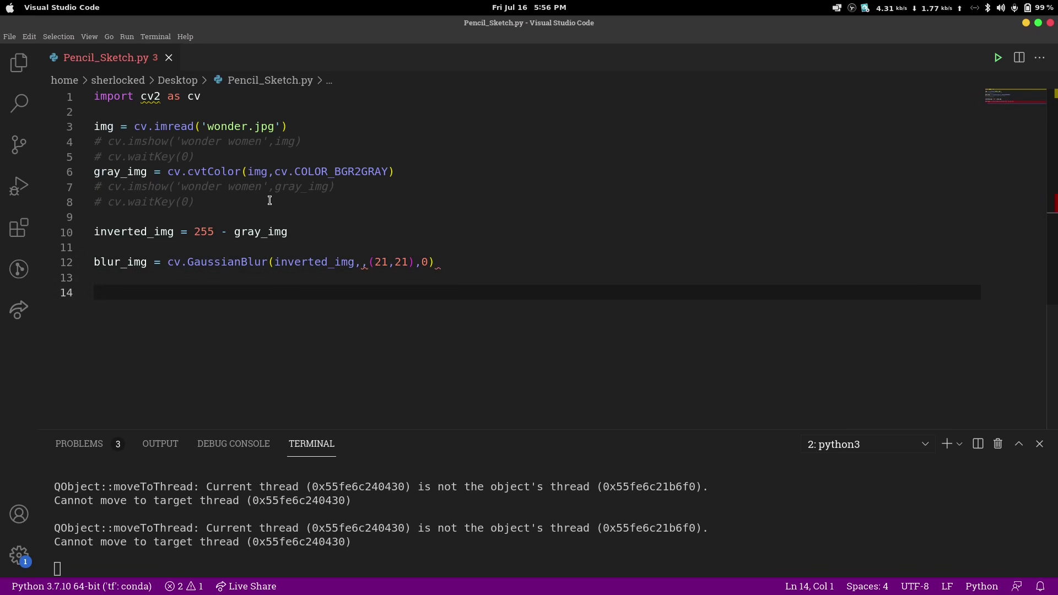
text(inverted_ blur = 255-blur)
Write inverted_blur = 255-blur_img and pencil_sketch = cv.divide(gray_img,inverted_blur,scale = 256.0)
key(Return)
key(Return)
text(pen)
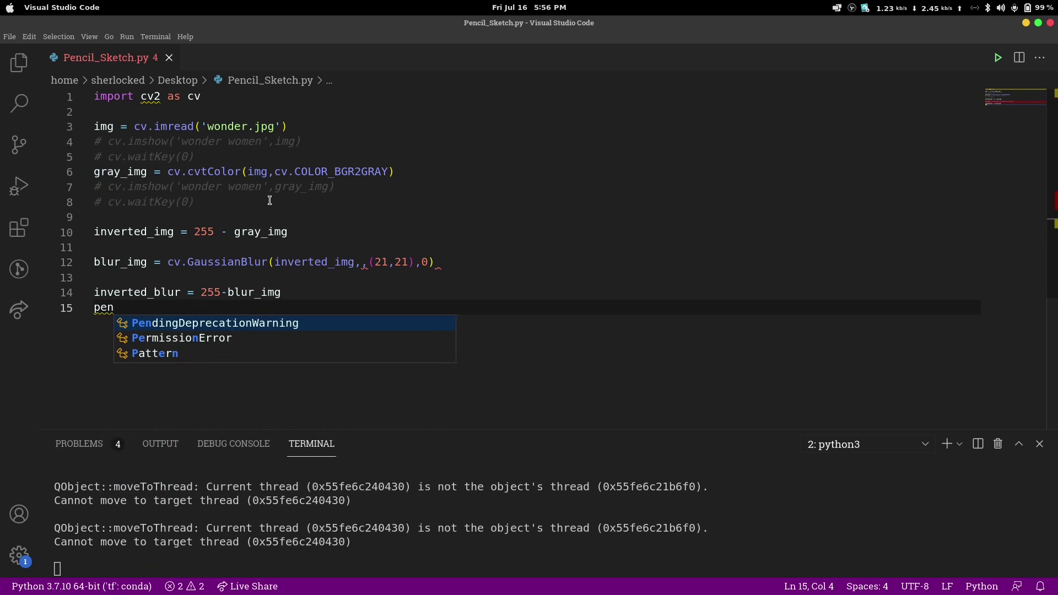
text(cil_sketch = )
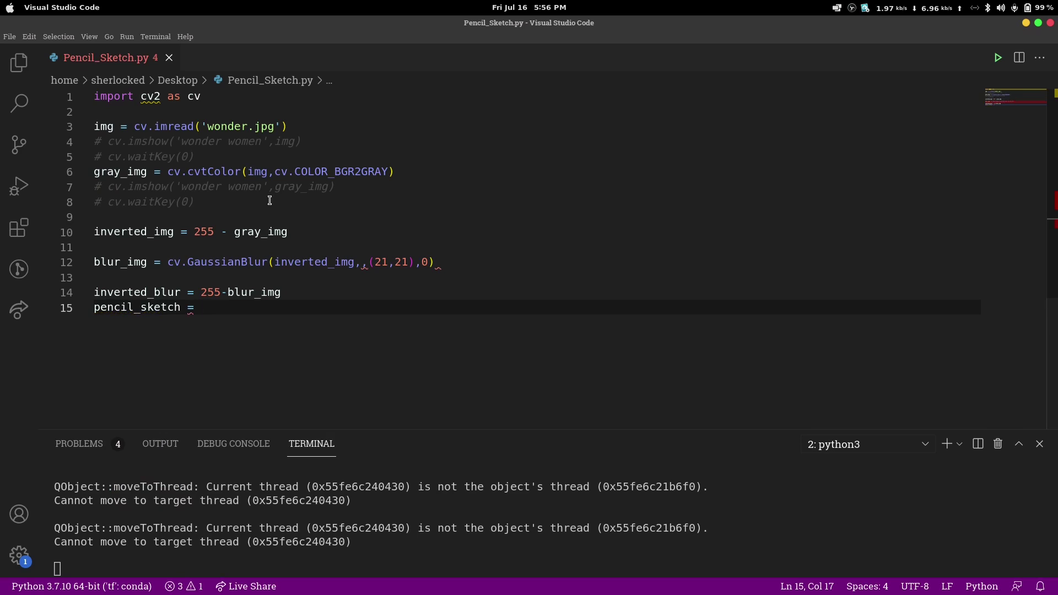
text(cv.divide()
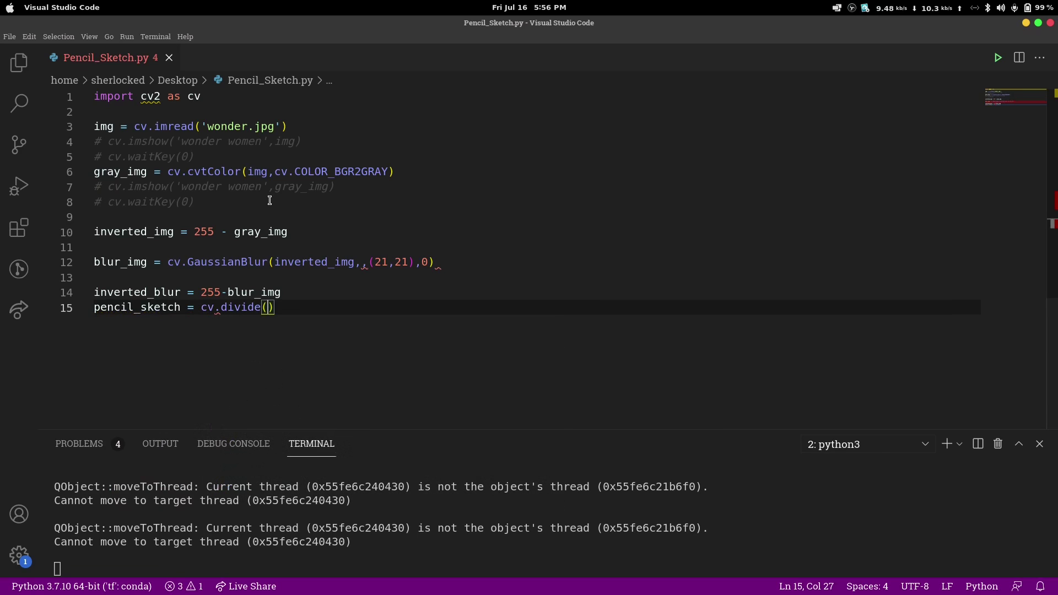
text(gray)
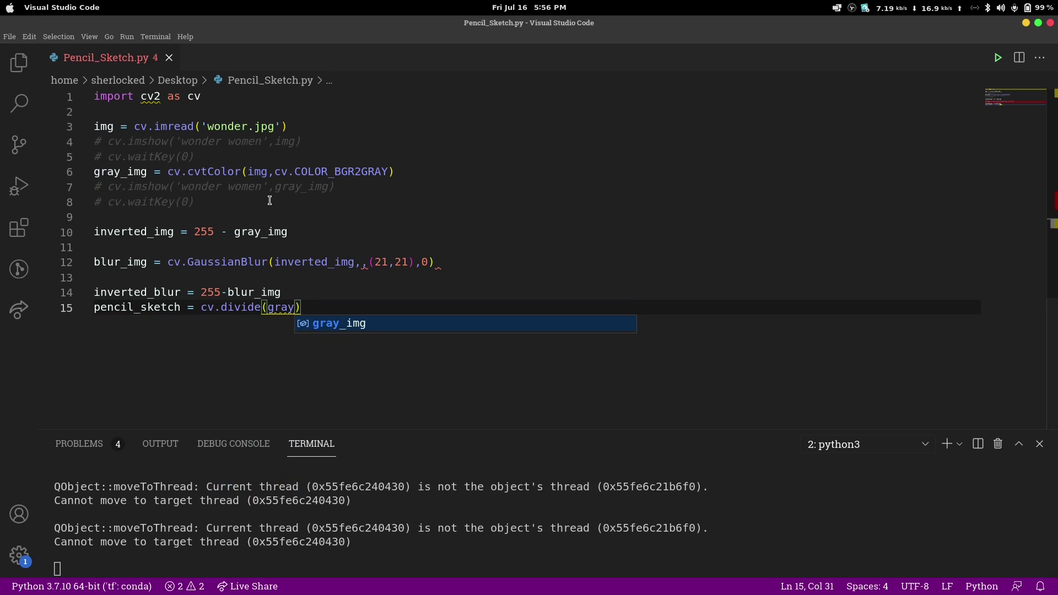
key(Return)
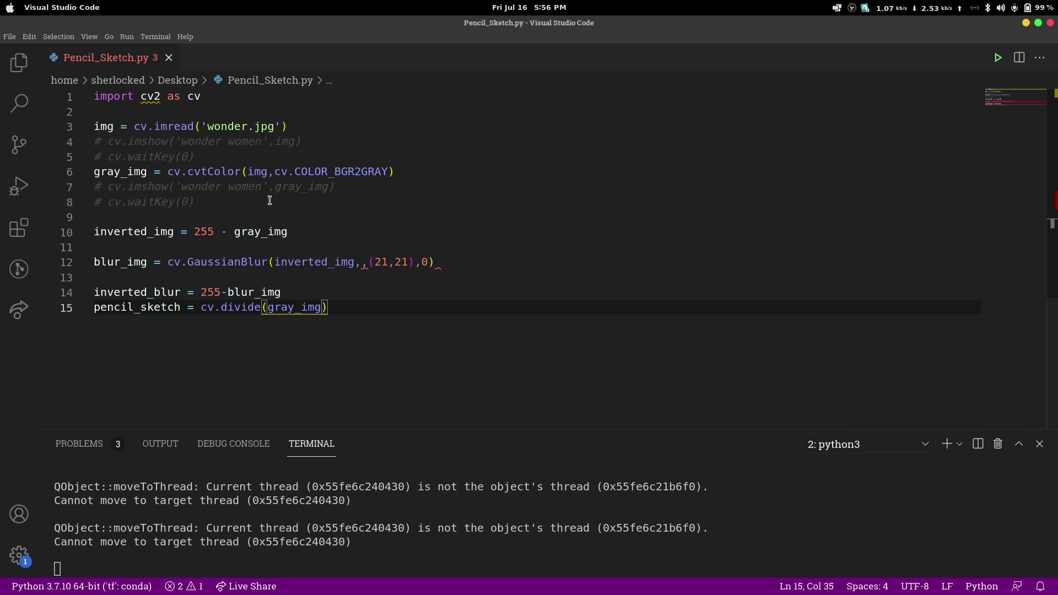
text(,)
key(BackSpace)
key(BackSpace)
text(,inver)
key(Down)
key(Return)
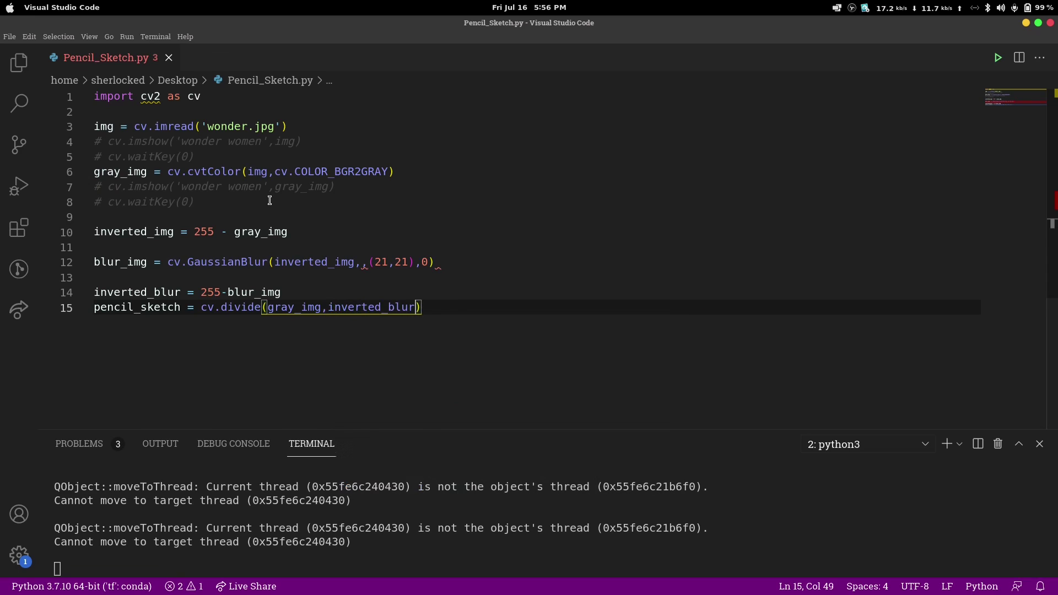
text(,scale = )
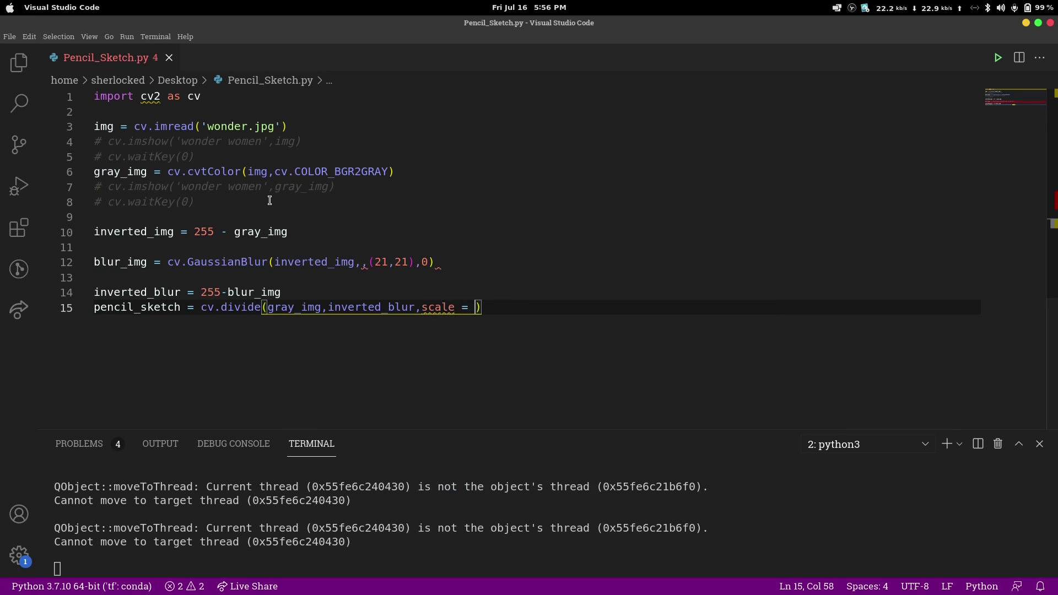
text(256.0)
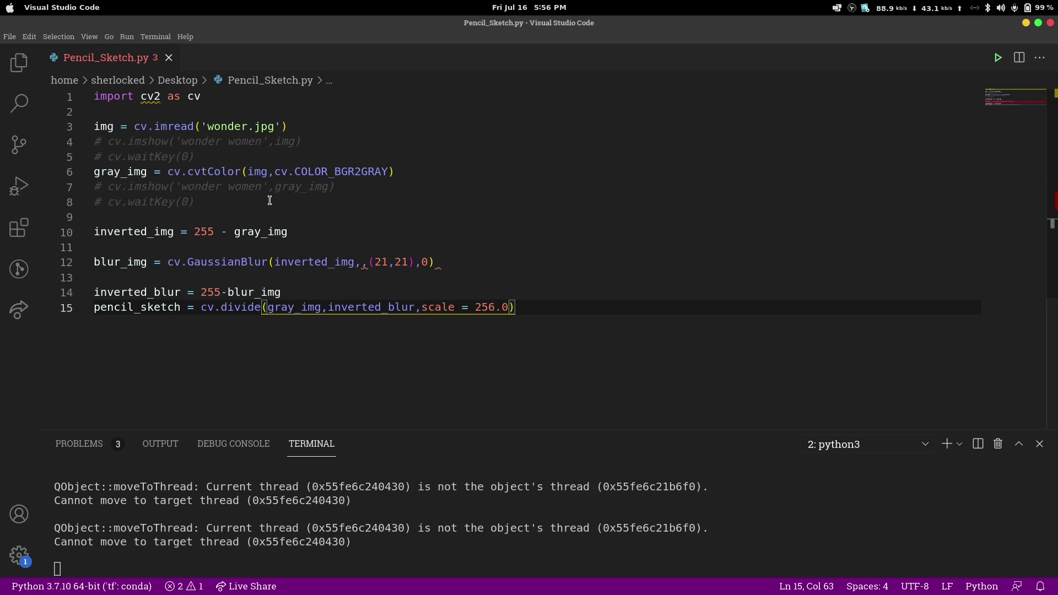
key(End)
Write cv.imshow("Sketch",pencil_sketch) on line 16 and cv.waitkey(0) on line 17
key(Return)
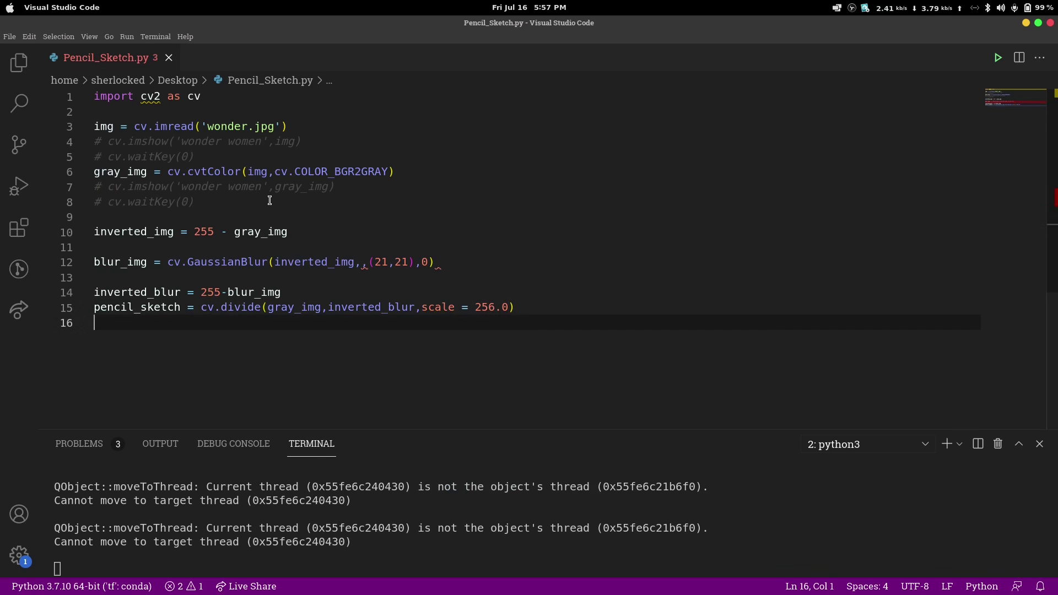
text(s)
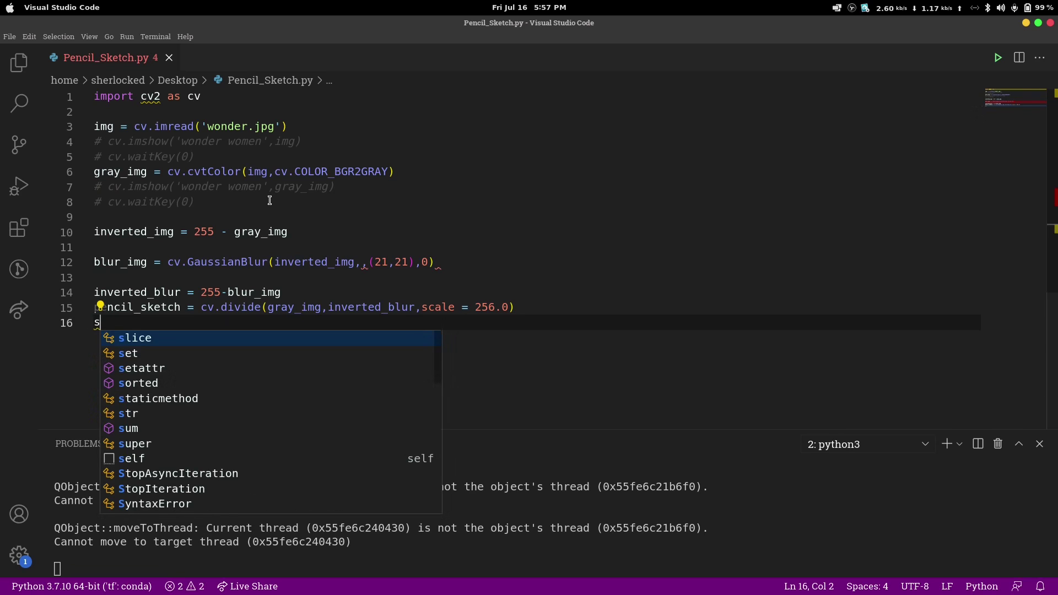
key(BackSpace)
text(cv.imshow("Sketch")
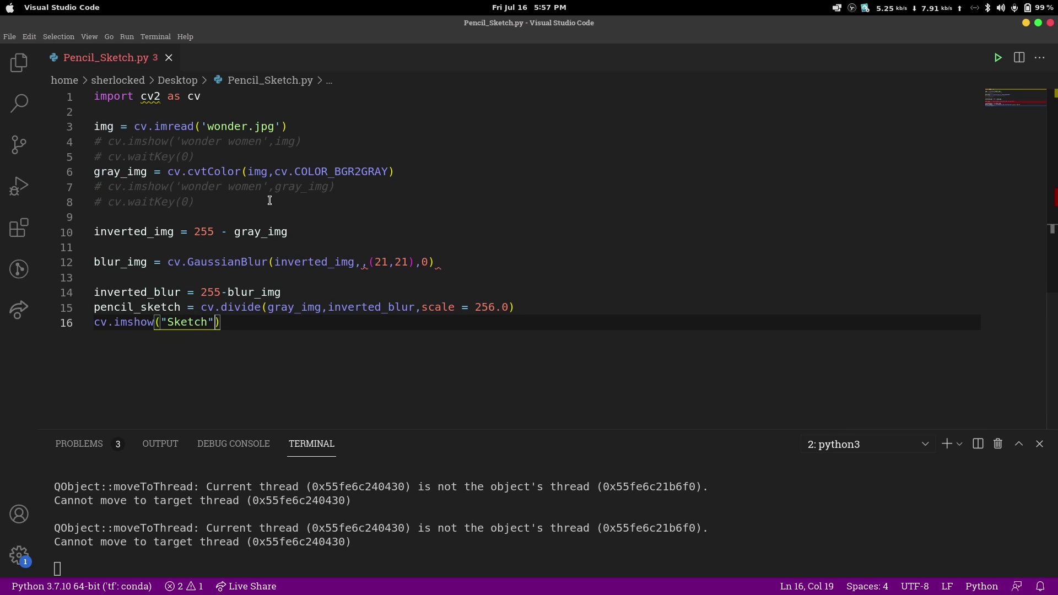
text(,)
text(pe)
key(Return)
text())
key(Return)
text(cv.w)
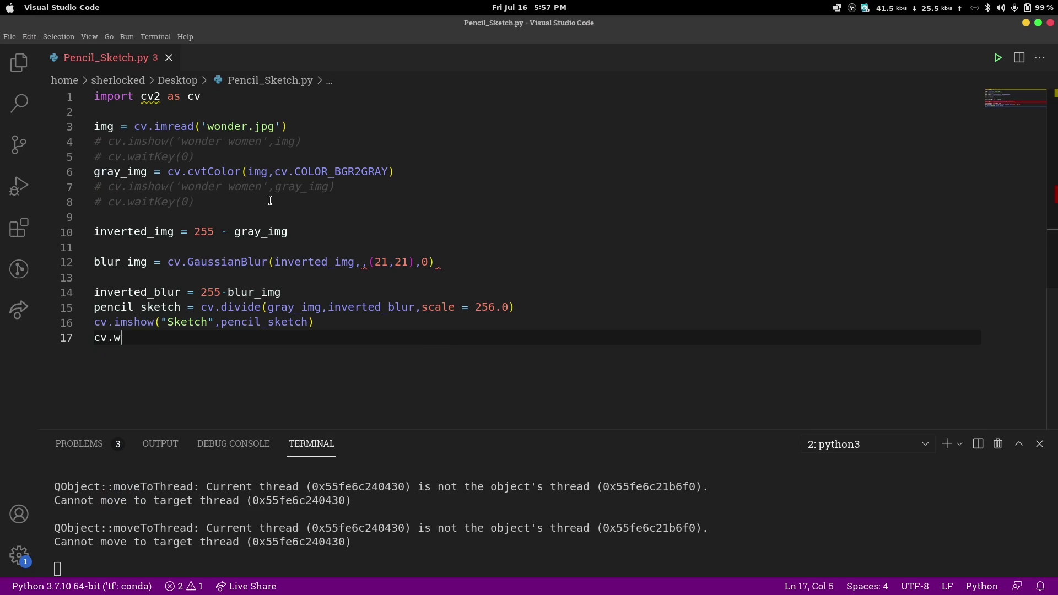
text(aitkey(0)
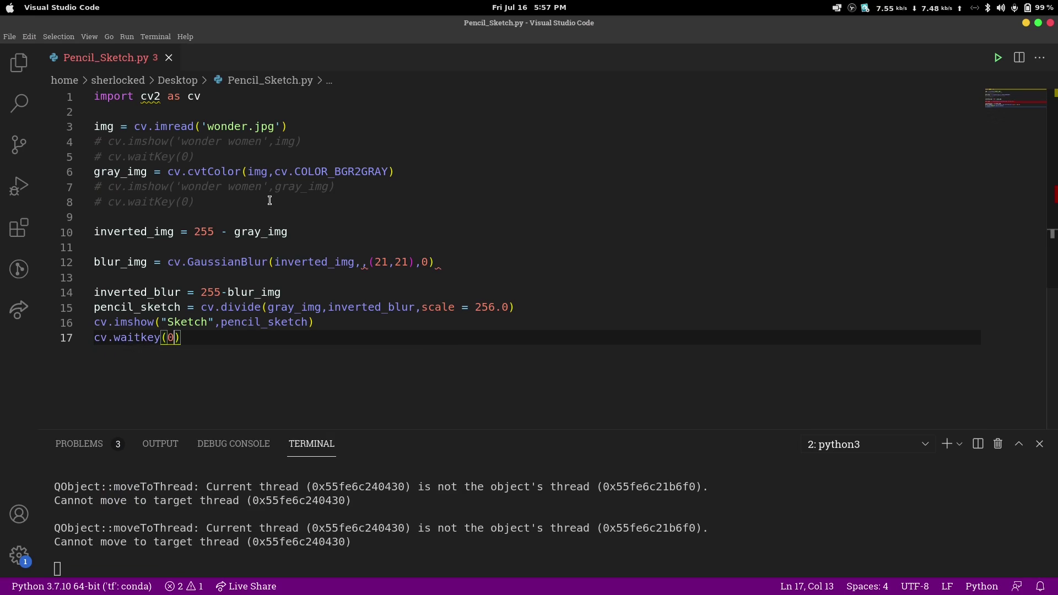
Stop the running script and rerun python3 Pencil_Sketch.py in the terminal
click(427, 563)
key(ctrl+z)
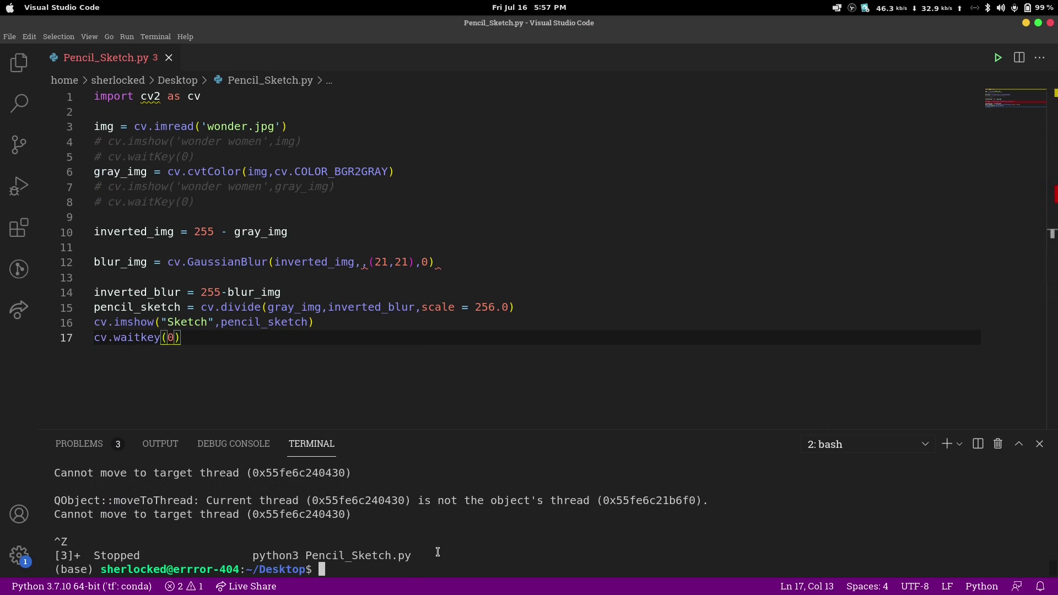
key(Up)
key(Return)
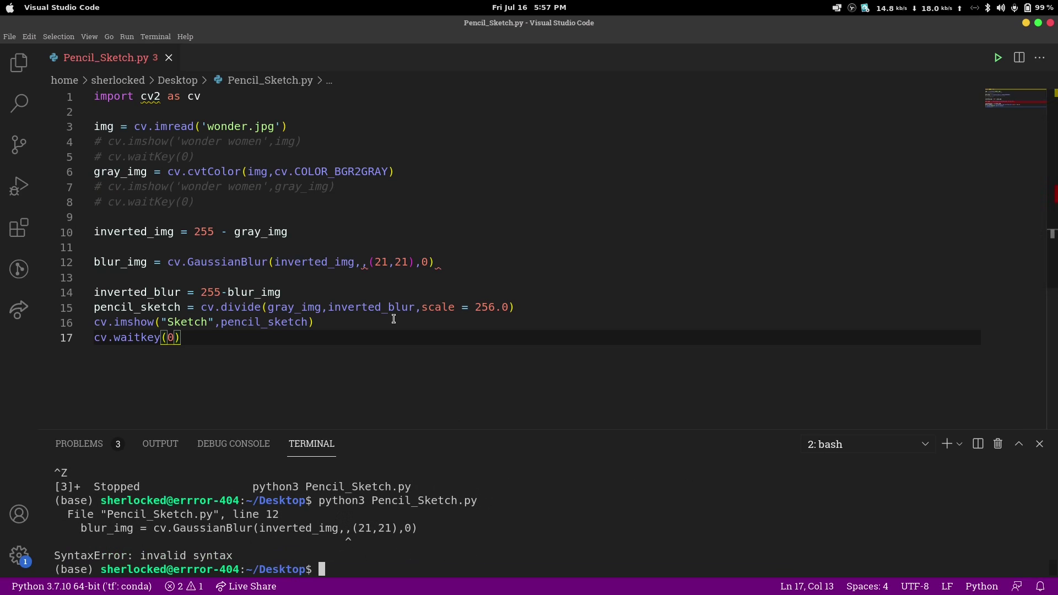
Remove the doubled comma from line 12's GaussianBlur call and rerun the script
click(366, 263)
key(BackSpace)
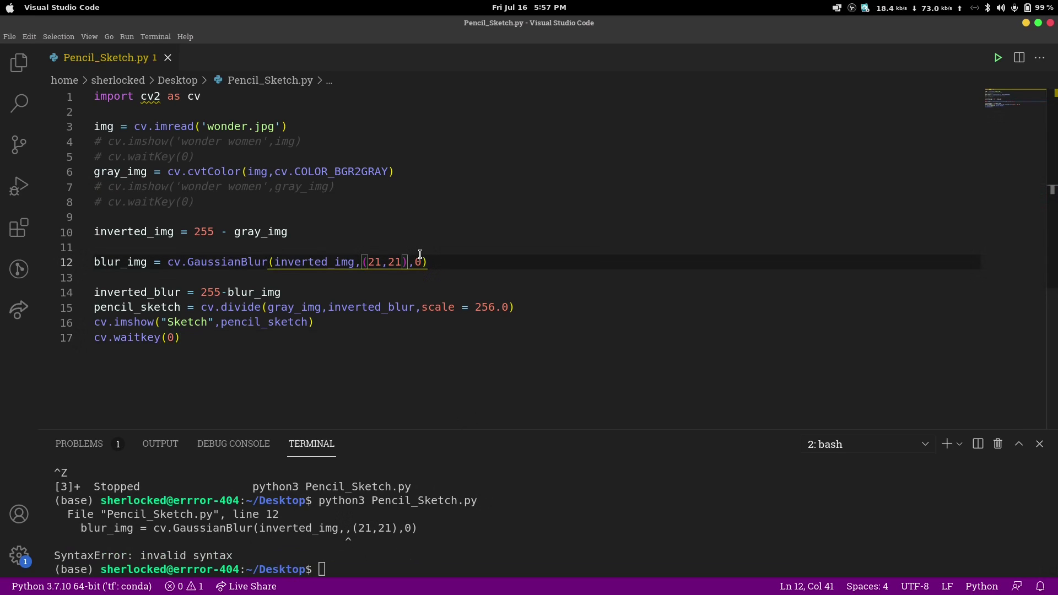
key(Up)
key(Return)
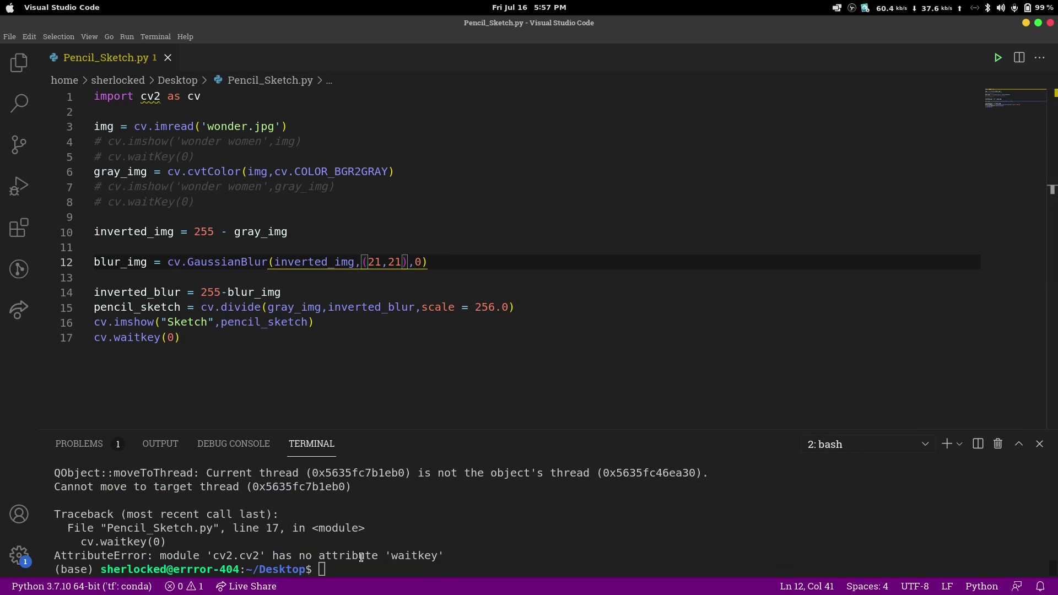
Correct waitkey to waitKey on line 17, returning to the terminal
click(147, 337)
key(BackSpace)
text(K)
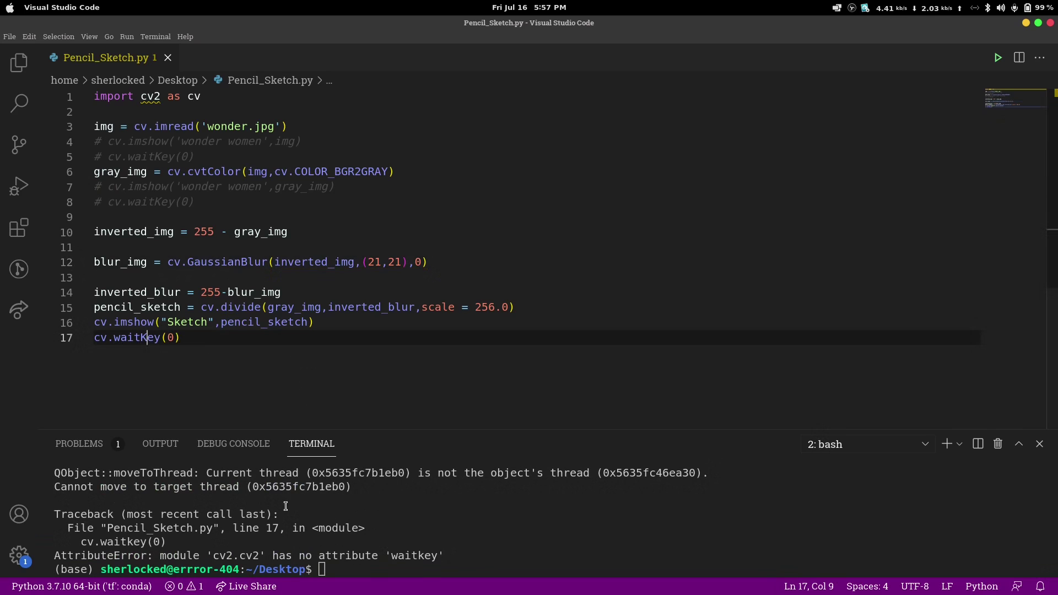
click(365, 525)
key(Up)
key(Return)
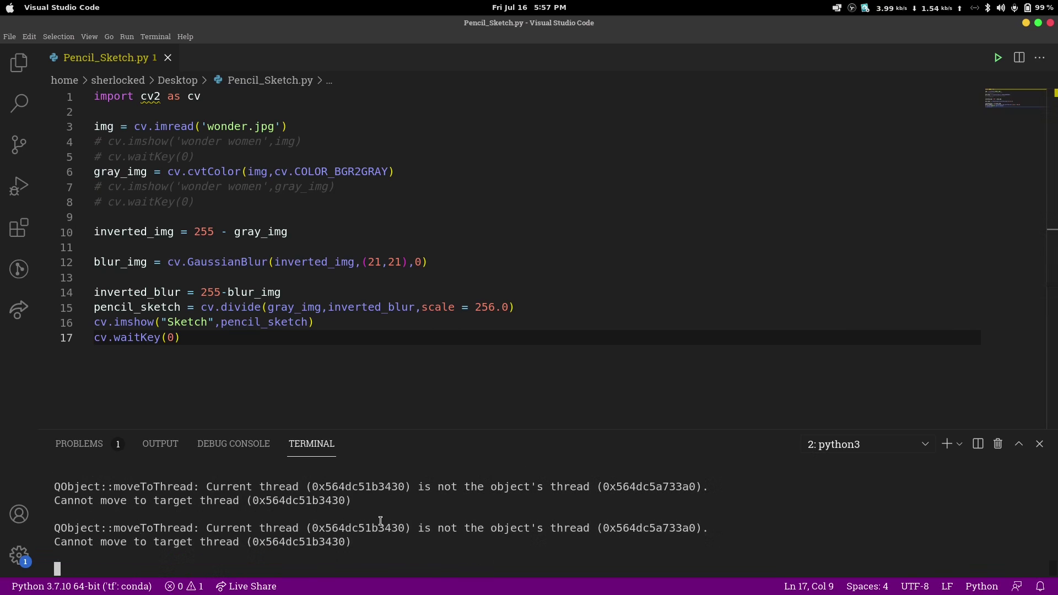
drag(222, 47, 643, 26)
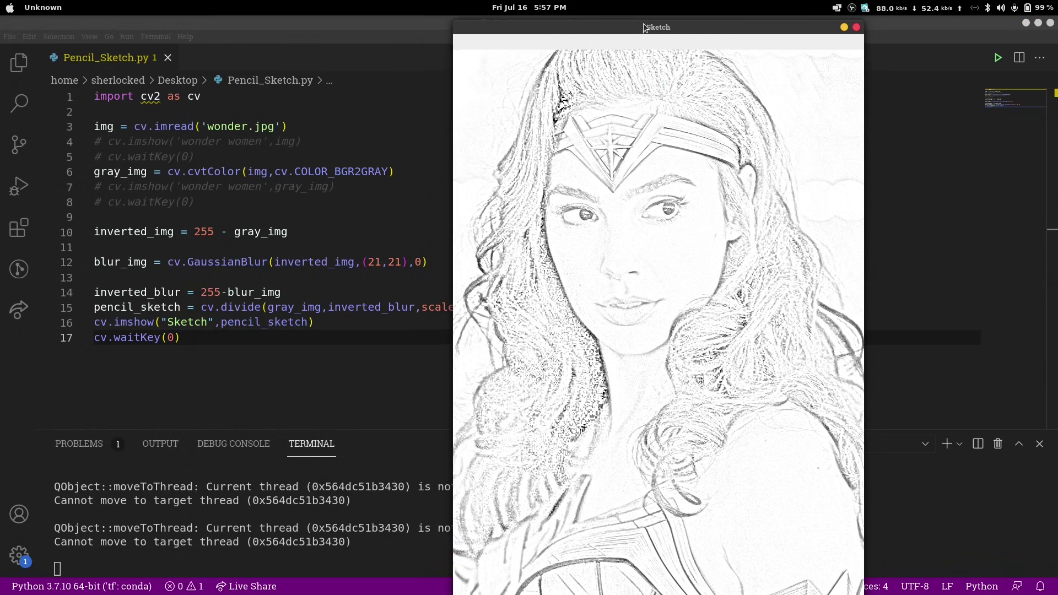
mouse_move(120, 172)
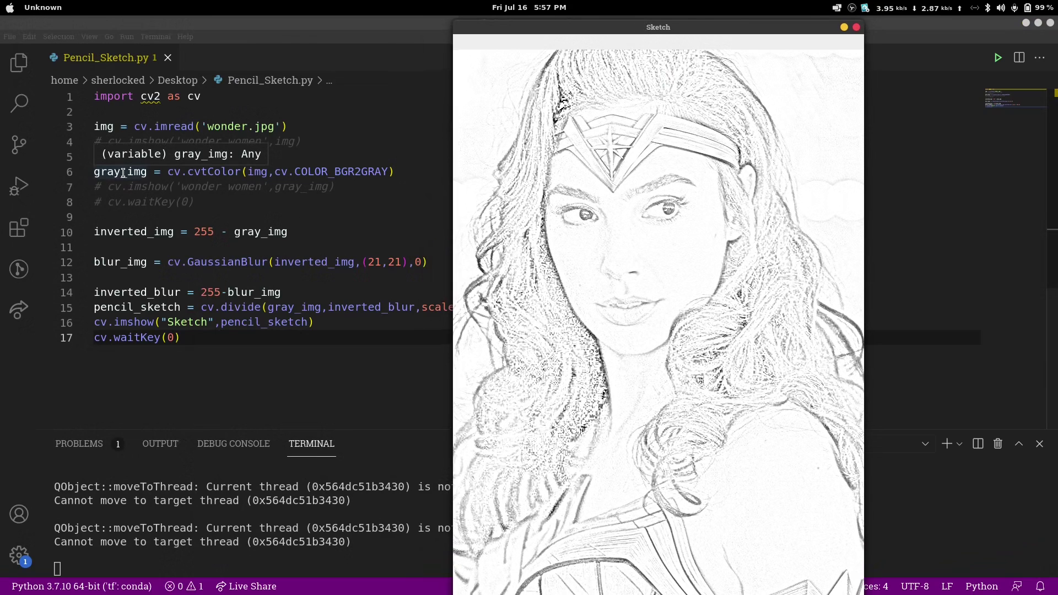
mouse_move(529, 582)
click(567, 582)
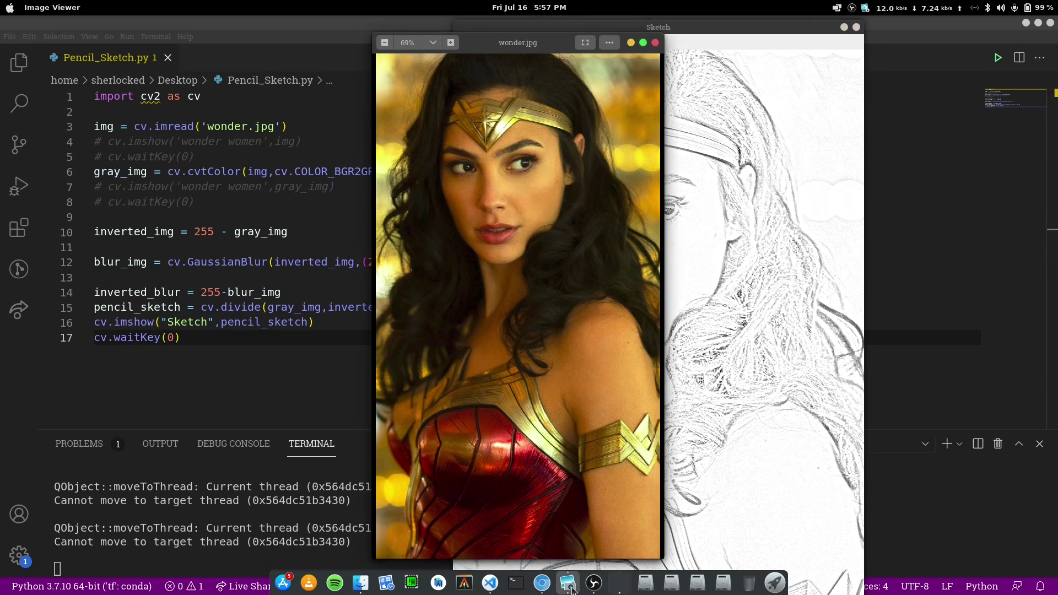
mouse_move(517, 43)
mouse_down()
mouse_move(313, 55)
mouse_move(298, 46)
mouse_up()
drag(660, 33, 679, 46)
click(295, 81)
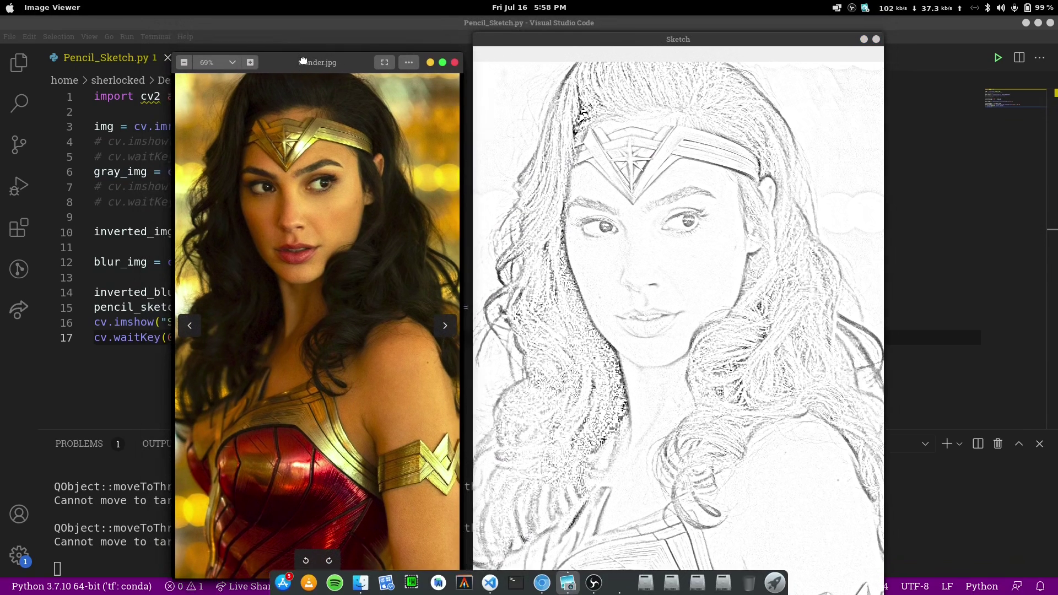
click(446, 56)
Add line 17 cv.imwrite("WonderSketch.jpg",pencil_sketch), then stop the script and recall the run command
click(877, 40)
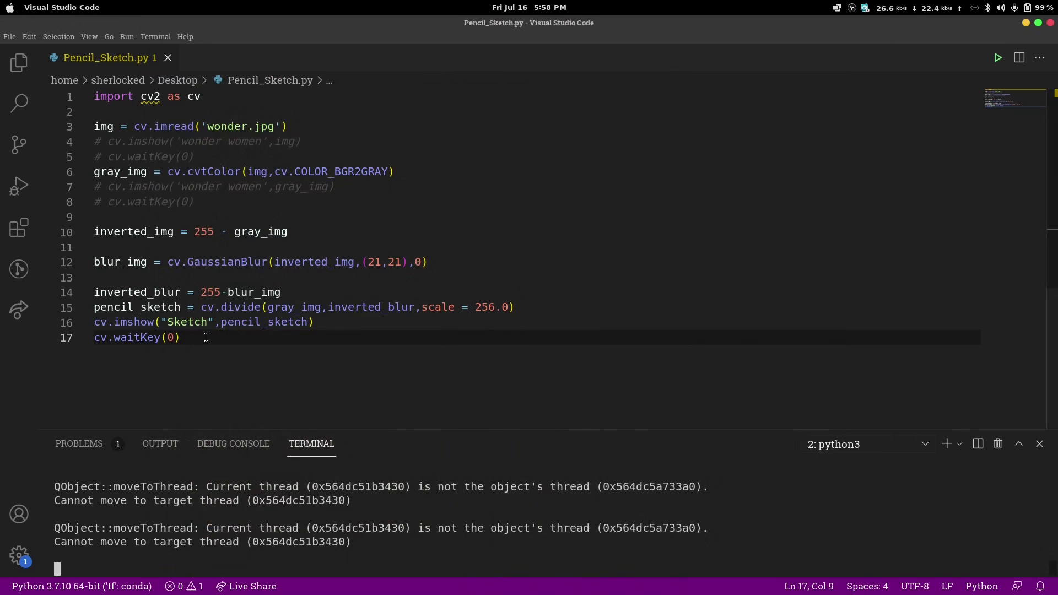
click(338, 324)
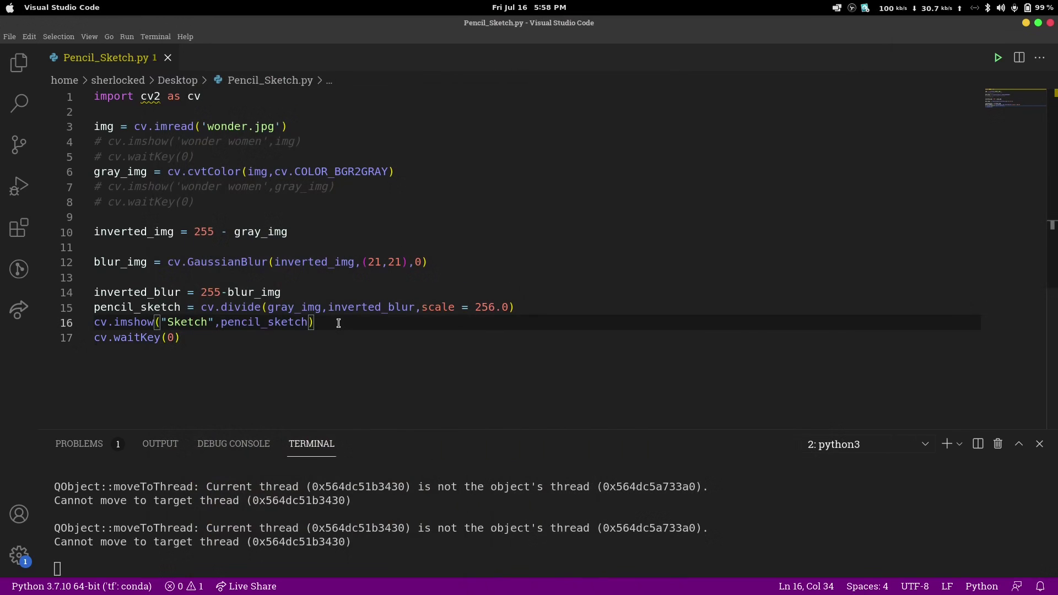
key(Return)
text(cv.ims)
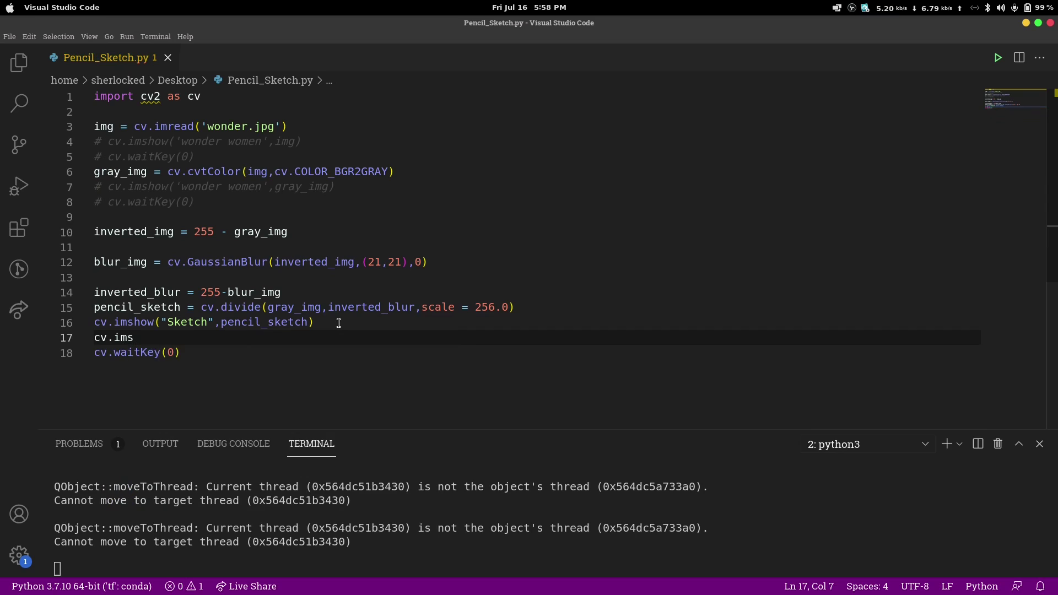
key(BackSpace)
text(write(")
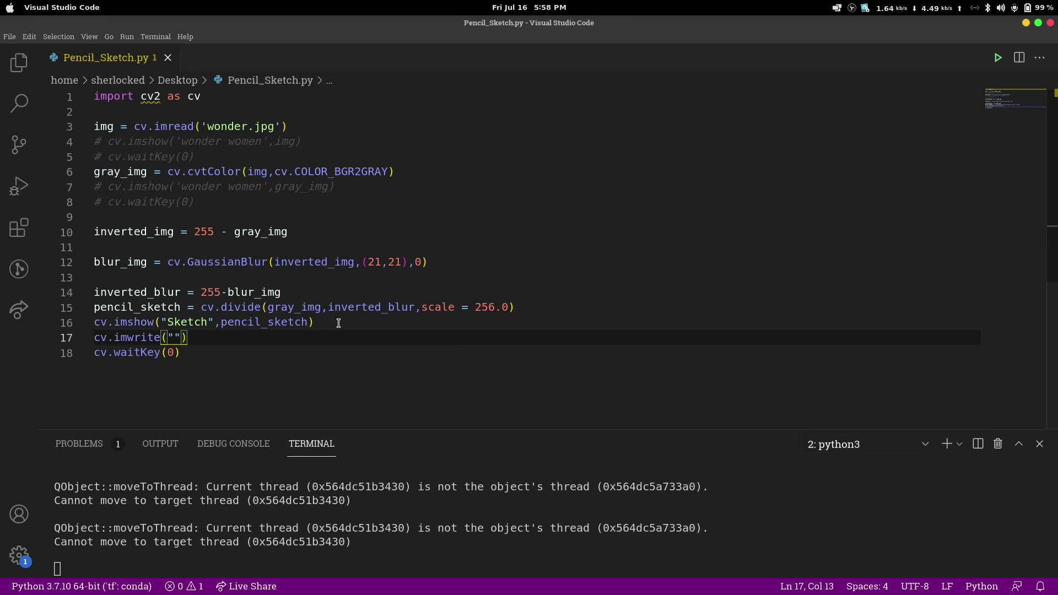
text(Wonder W)
key(BackSpace)
key(BackSpace)
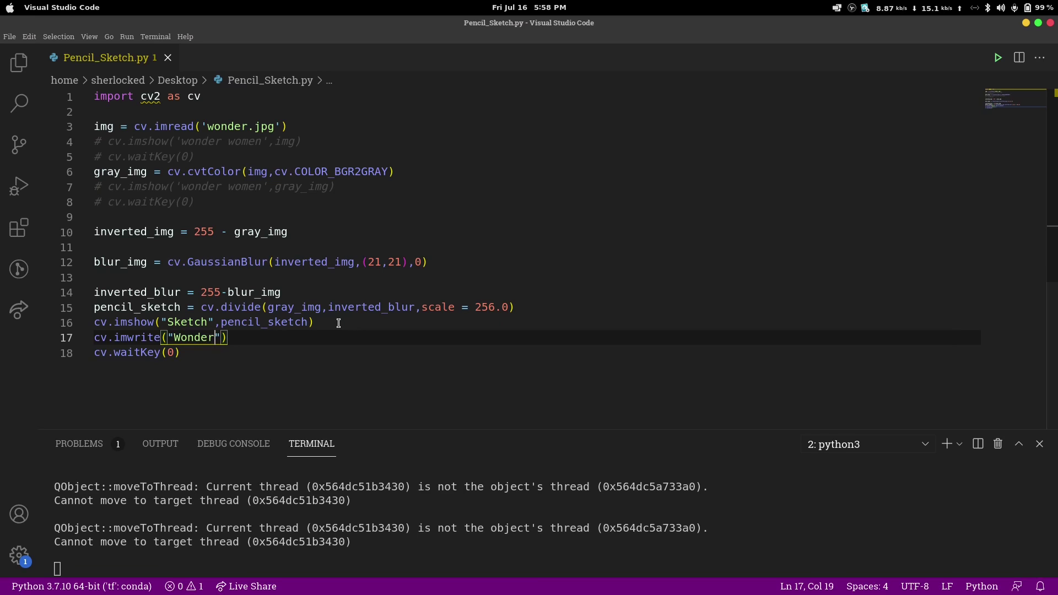
text(Ske)
key(BackSpace)
key(BackSpace)
key(BackSpace)
text(Sketch.jpg)
key(Right)
text(,)
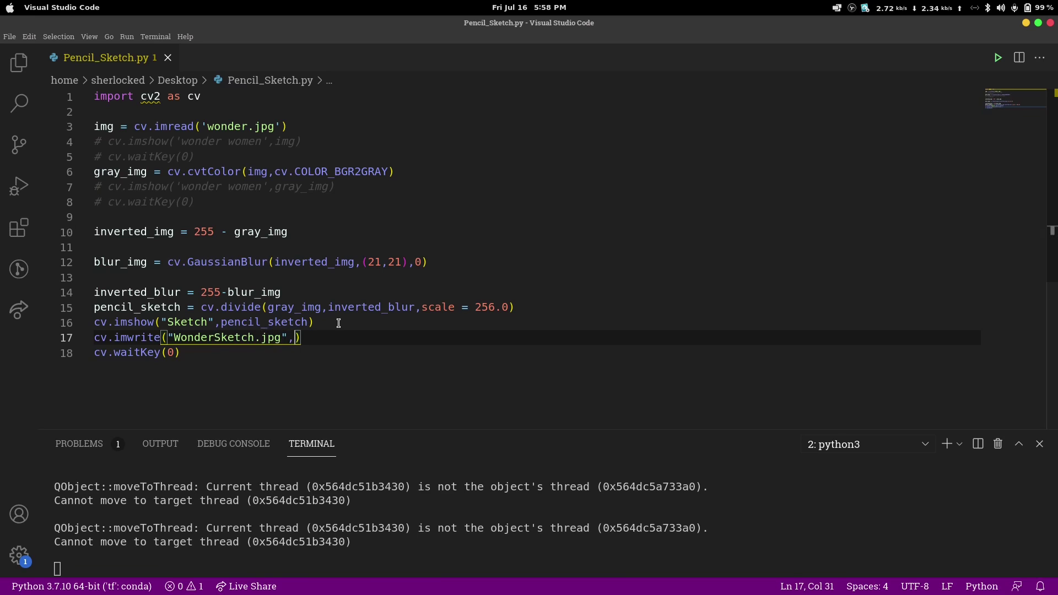
text(pen)
key(Return)
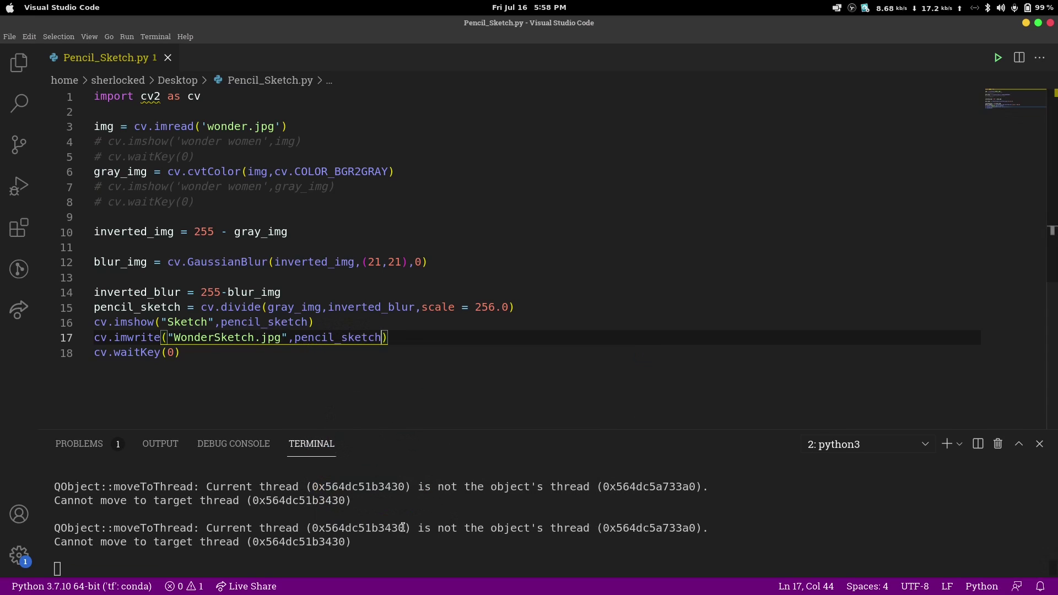
key(ctrl+z)
key(Up)
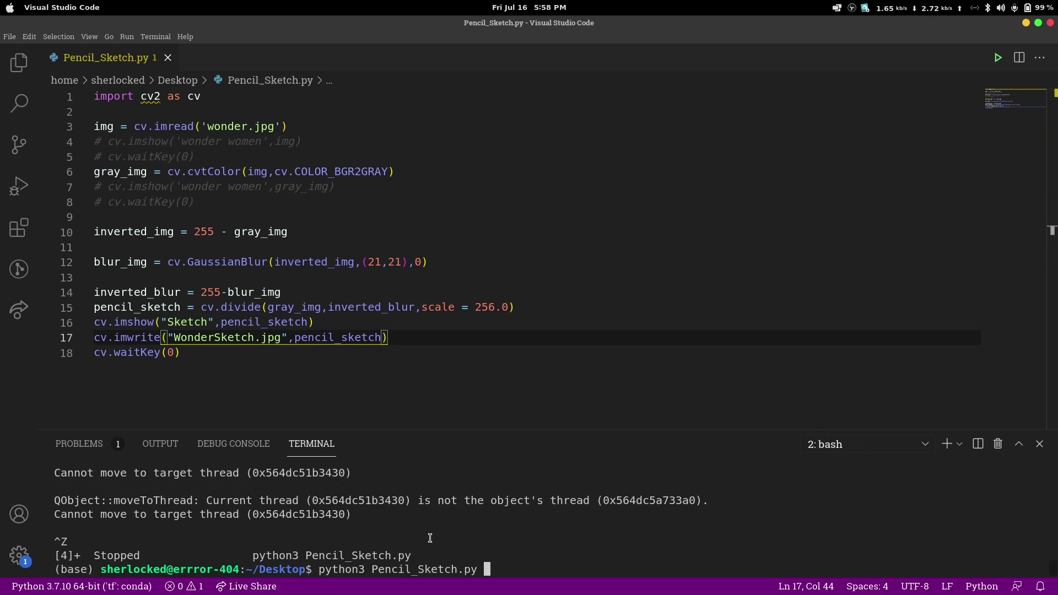
Run the updated script, minimize VS Code and close the Sketch window
key(Return)
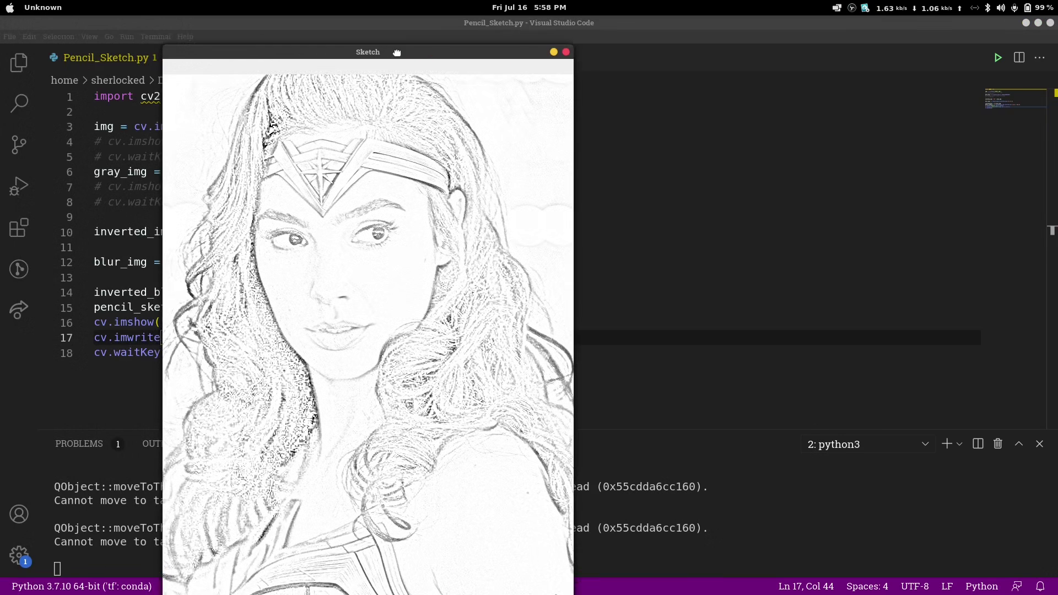
drag(251, 51, 604, 54)
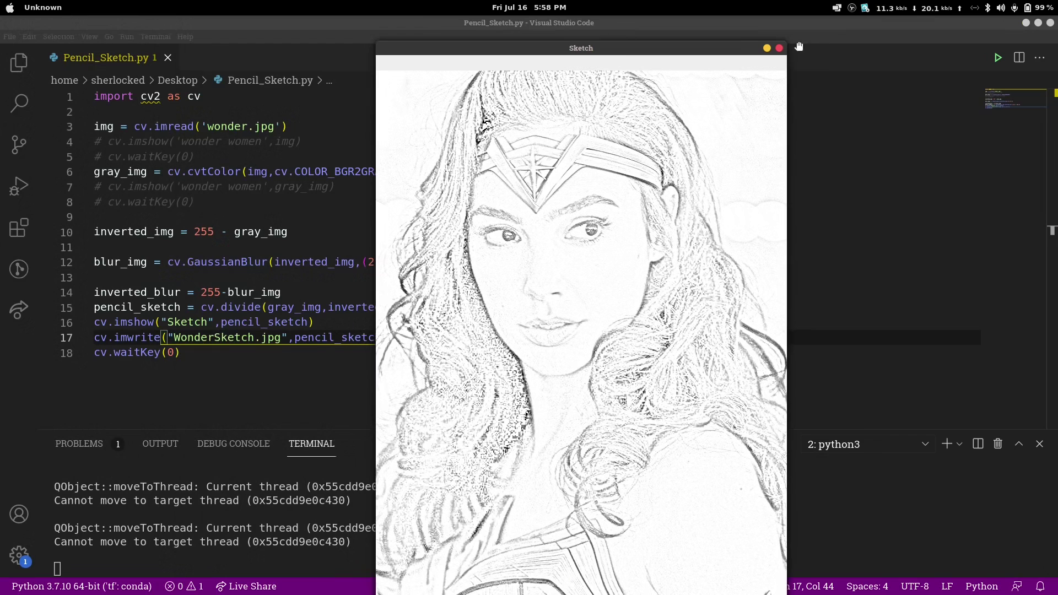
click(1027, 22)
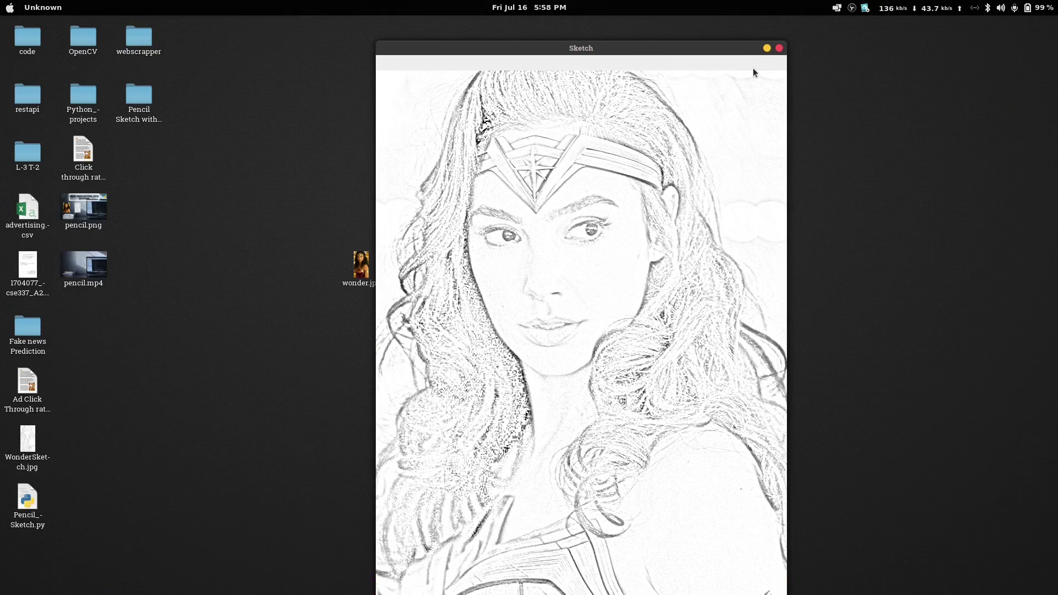
click(778, 49)
View WonderSketch.jpg from the desktop in Image Viewer, then close the viewer
mouse_move(27, 446)
mouse_down()
mouse_move(170, 414)
mouse_move(622, 155)
mouse_up()
double_click(621, 154)
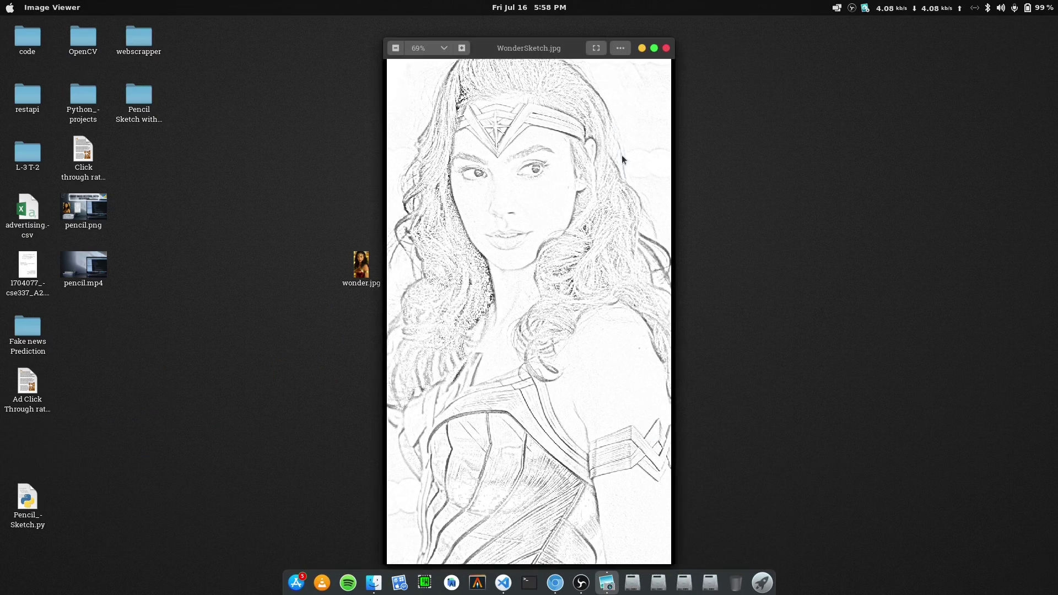
drag(547, 48, 513, 54)
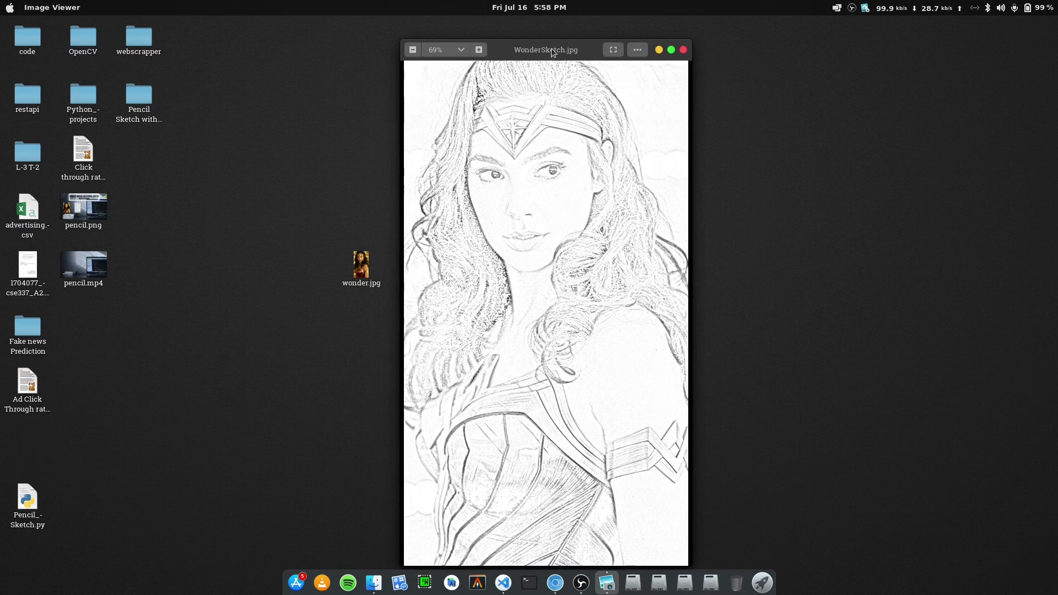
click(682, 51)
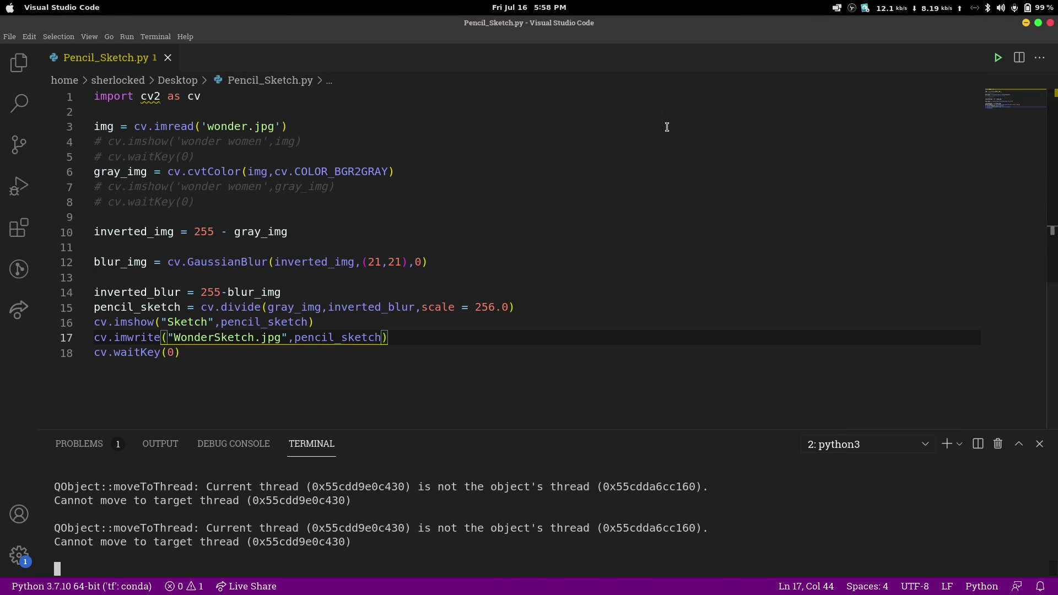